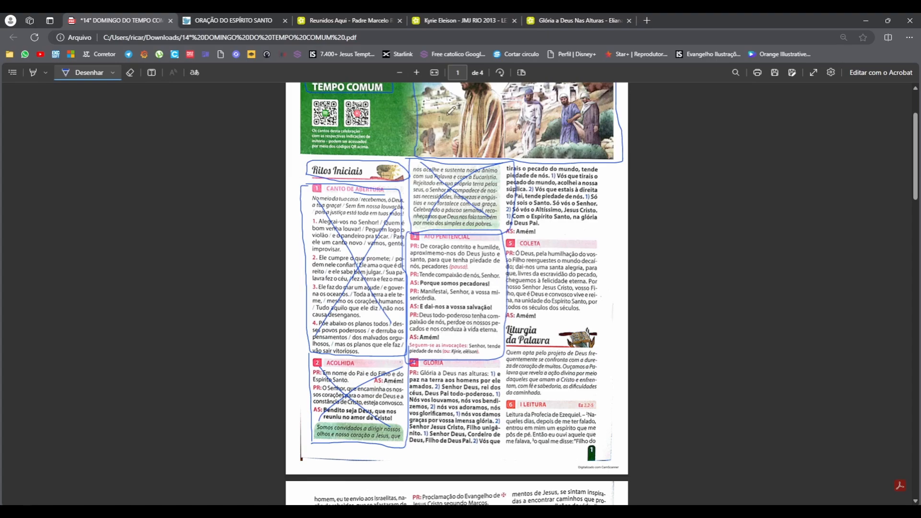
On the Kyrie Eleison lyrics page, copy the lyrics from "Senhor, que viestes salvar" through the last line.
{"action": "left_click", "coordinate": [478, 19]}
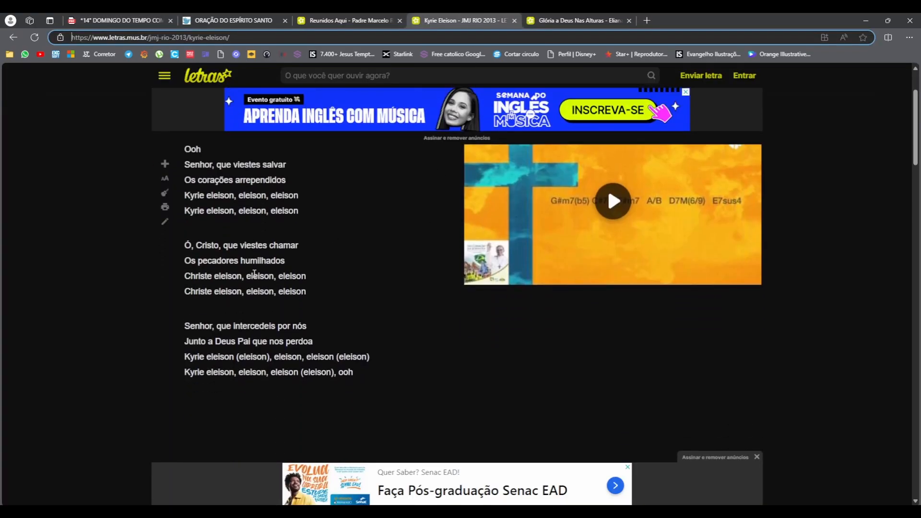
{"action": "scroll", "coordinate": [331, 234], "scroll_direction": "down", "scroll_amount": 1}
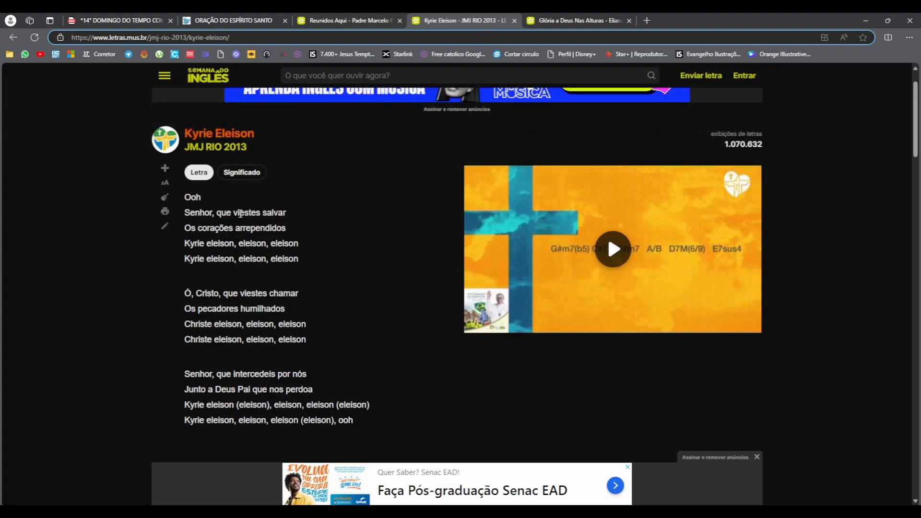
{"action": "left_click_drag", "start_coordinate": [186, 211], "coordinate": [401, 419]}
{"action": "key", "text": "ctrl+c"}
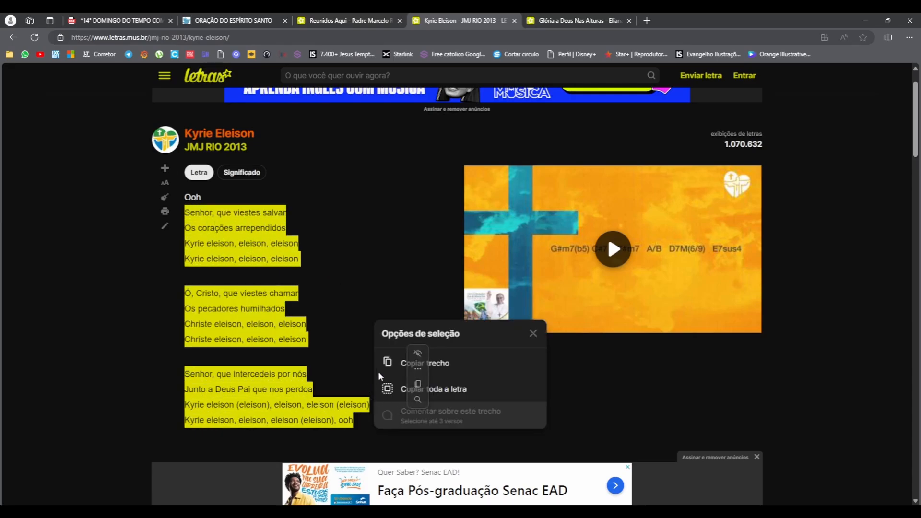
{"action": "left_click", "coordinate": [389, 365]}
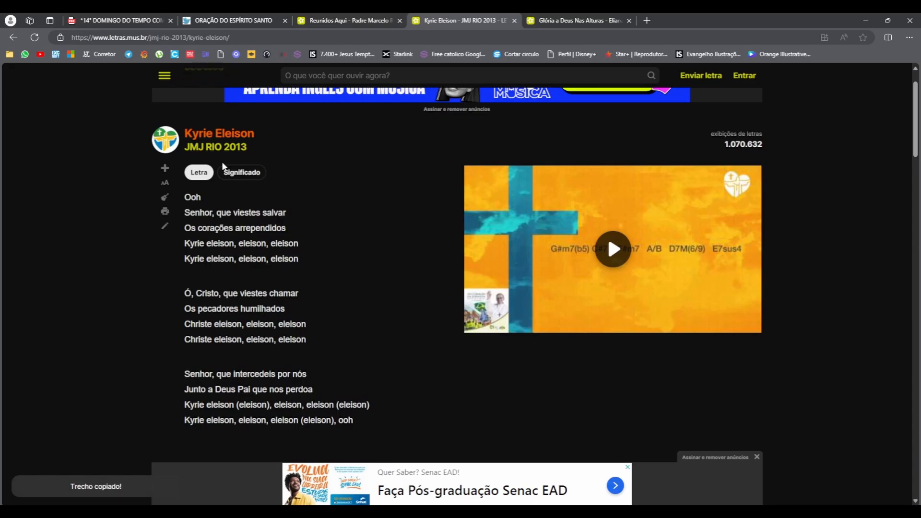
{"action": "mouse_move", "coordinate": [186, 229]}
Switch to PowerPoint, add a blank-layout slide after the black slide 4, and close the background formatting pane.
{"action": "left_click", "coordinate": [139, 20]}
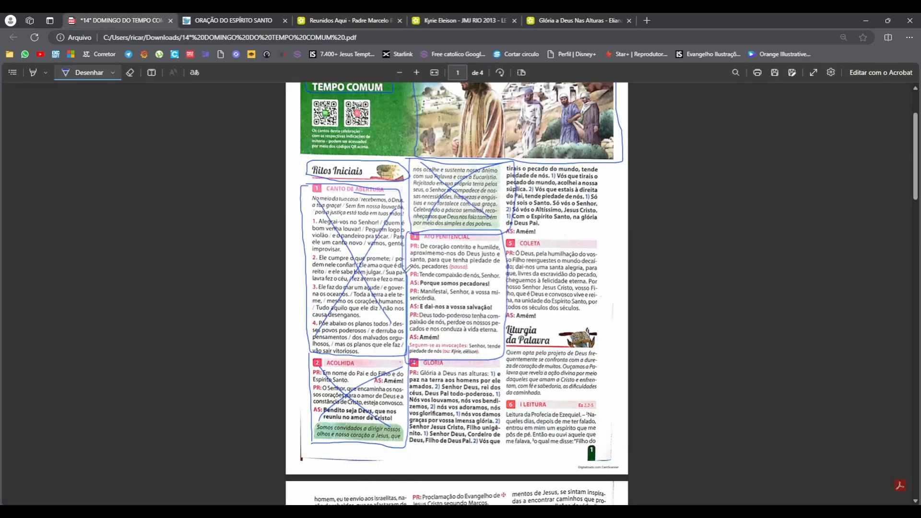
{"action": "key", "text": "alt+Tab"}
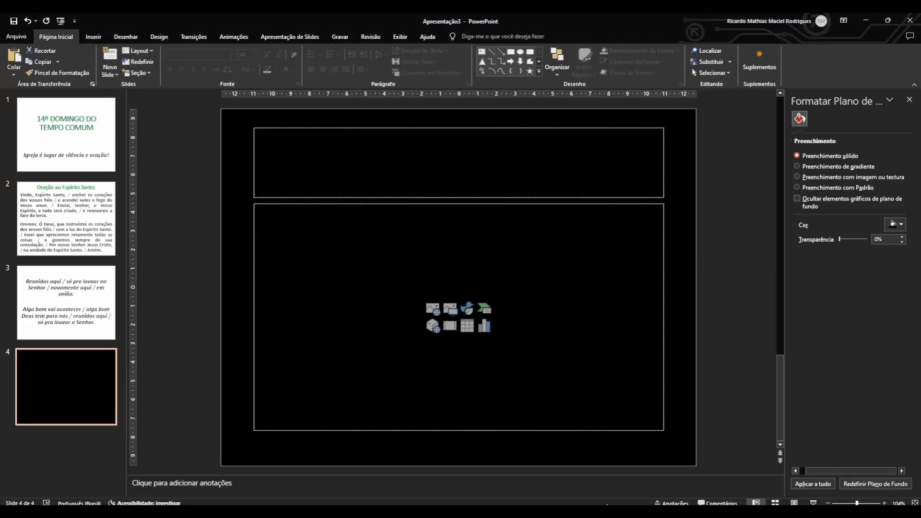
{"action": "left_click", "coordinate": [60, 460]}
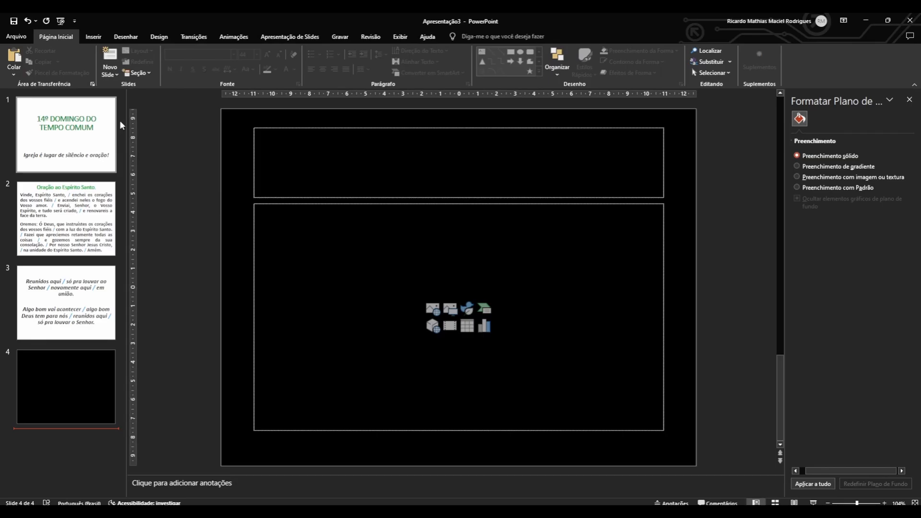
{"action": "left_click", "coordinate": [117, 74]}
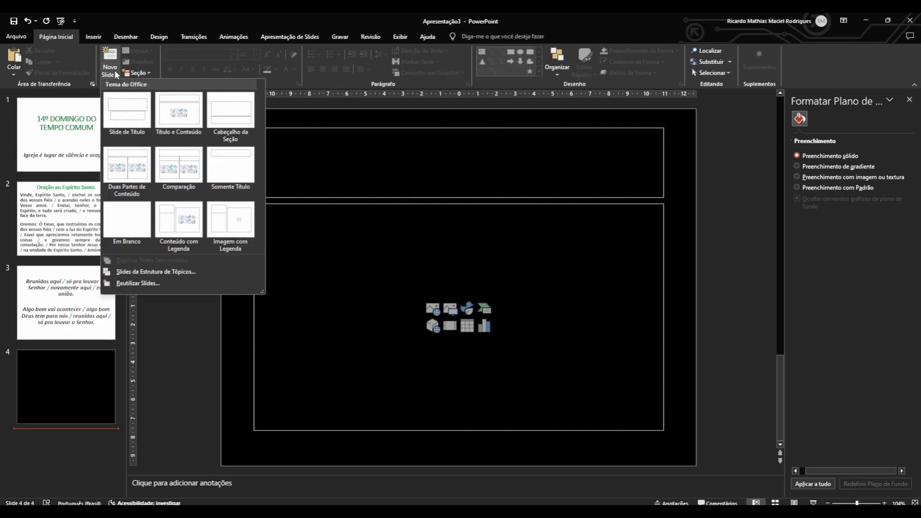
{"action": "left_click", "coordinate": [119, 224]}
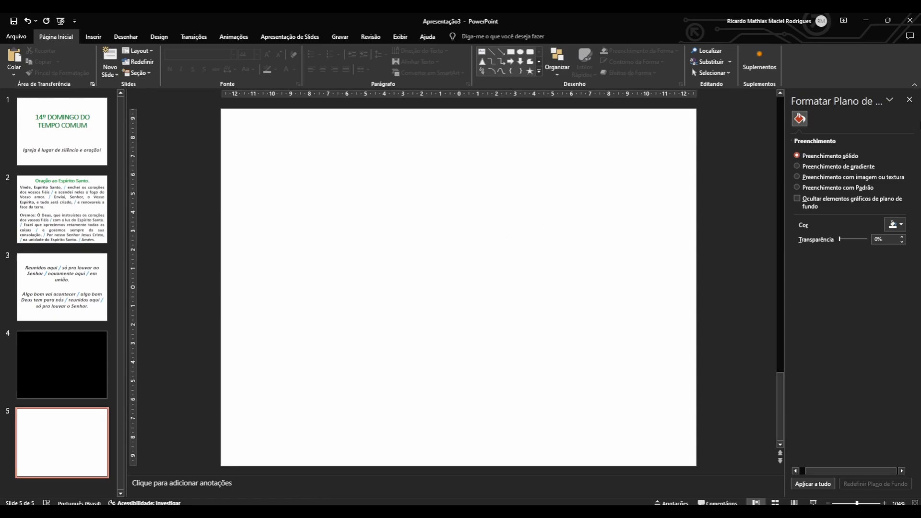
{"action": "left_click", "coordinate": [909, 99]}
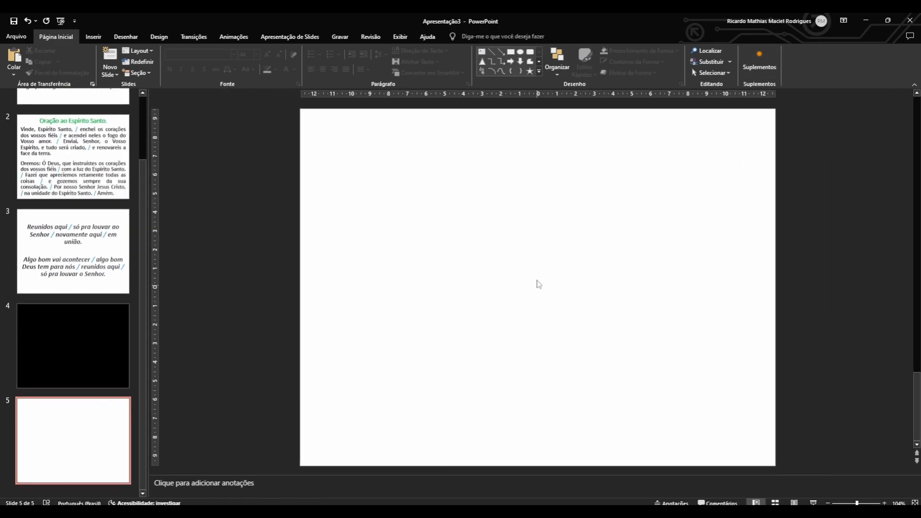
Insert a text box covering nearly the whole of slide 5 and paste the copied Kyrie lyrics into it.
{"action": "left_click", "coordinate": [99, 40]}
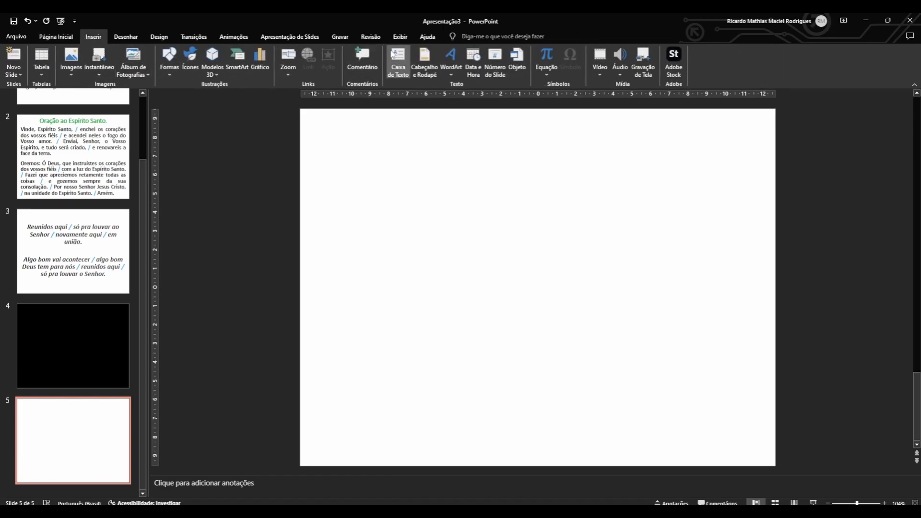
{"action": "left_click", "coordinate": [398, 62]}
{"action": "left_click_drag", "start_coordinate": [312, 120], "coordinate": [768, 459]}
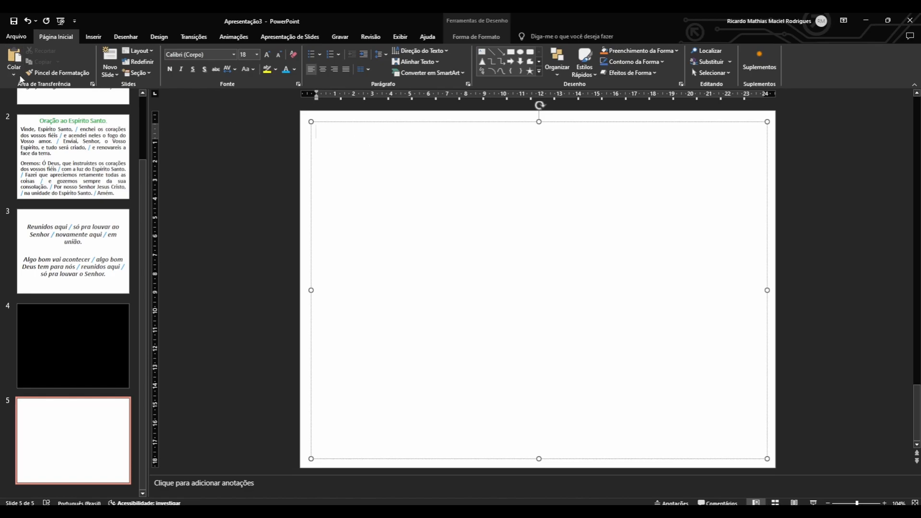
{"action": "left_click", "coordinate": [14, 75]}
{"action": "left_click", "coordinate": [13, 98]}
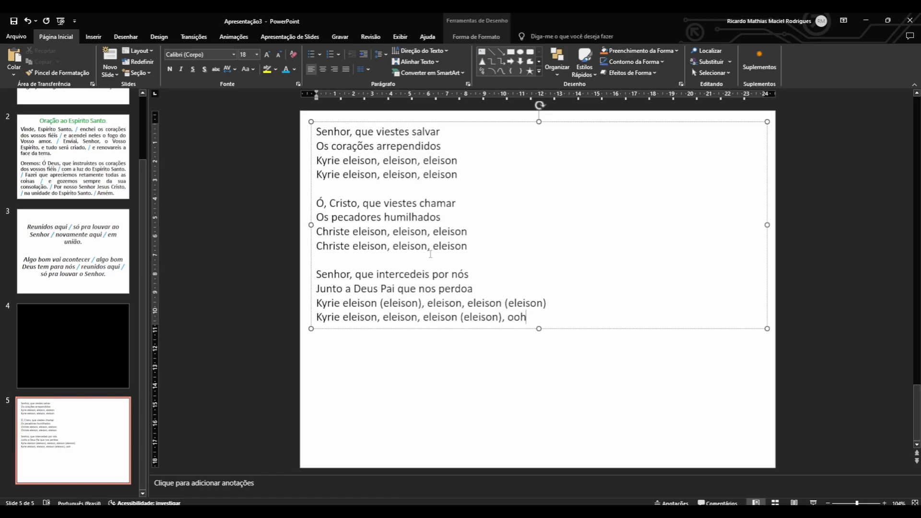
Return to the Kyrie Eleison lyrics page in the browser and examine the verse lines and repeated refrain of each stanza.
{"action": "key", "text": "alt+Tab"}
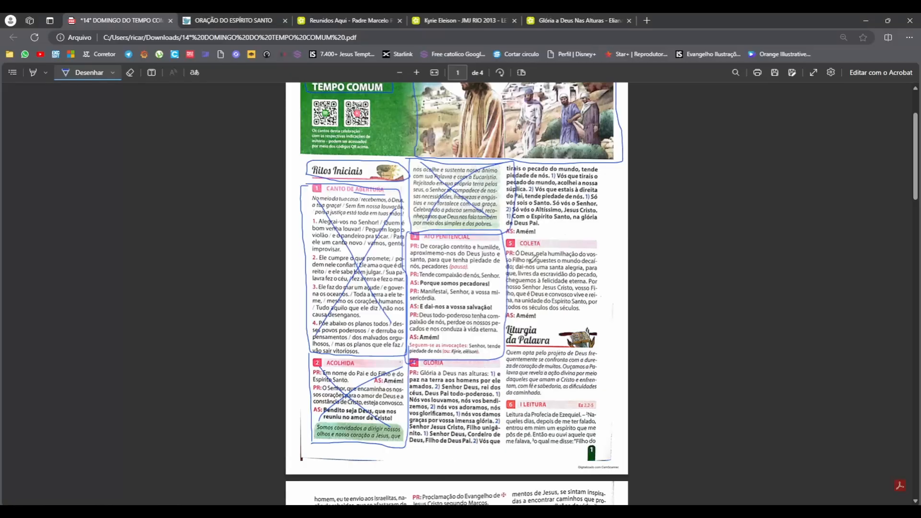
{"action": "left_click", "coordinate": [451, 18]}
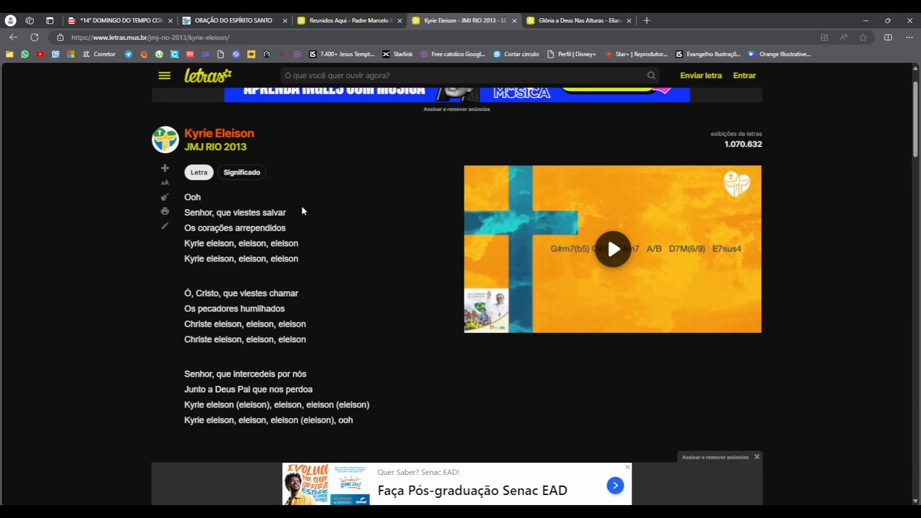
{"action": "scroll", "coordinate": [267, 210], "scroll_direction": "down", "scroll_amount": 1}
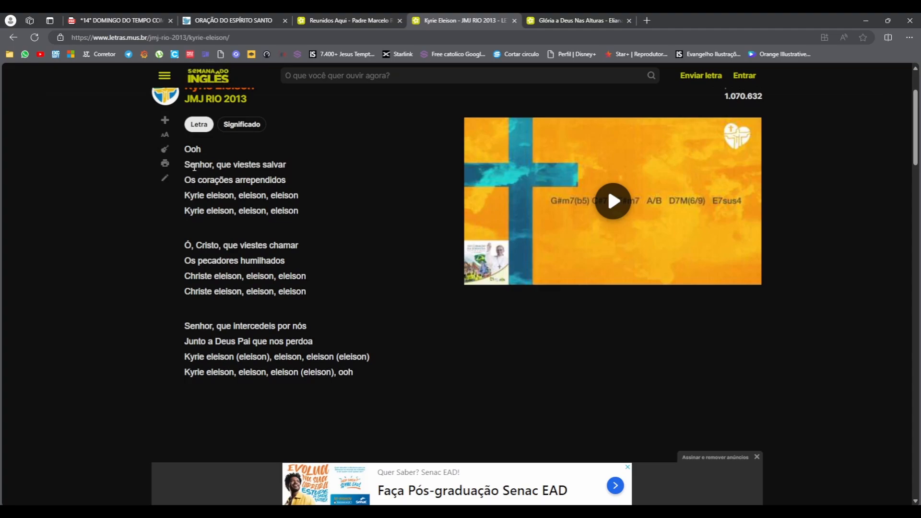
{"action": "left_click_drag", "start_coordinate": [190, 163], "coordinate": [286, 180]}
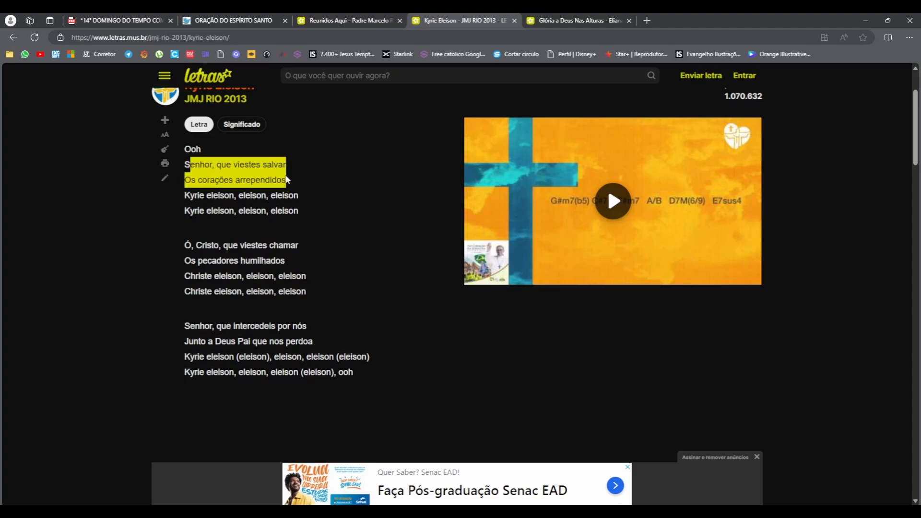
{"action": "left_click_drag", "start_coordinate": [187, 164], "coordinate": [302, 185]}
{"action": "left_click_drag", "start_coordinate": [184, 194], "coordinate": [302, 214]}
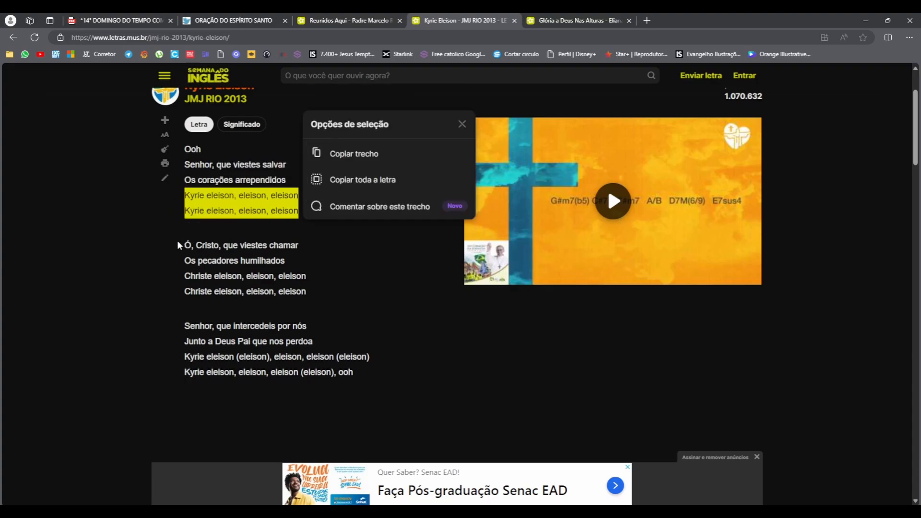
{"action": "left_click_drag", "start_coordinate": [184, 245], "coordinate": [300, 261]}
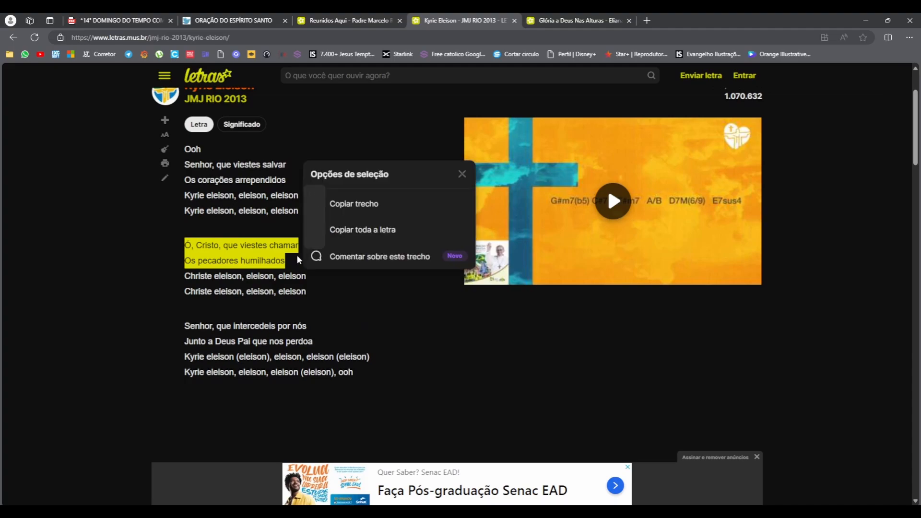
{"action": "left_click_drag", "start_coordinate": [184, 276], "coordinate": [307, 296]}
{"action": "left_click_drag", "start_coordinate": [184, 326], "coordinate": [358, 344]}
{"action": "left_click_drag", "start_coordinate": [185, 356], "coordinate": [348, 382]}
{"action": "left_click", "coordinate": [287, 319]}
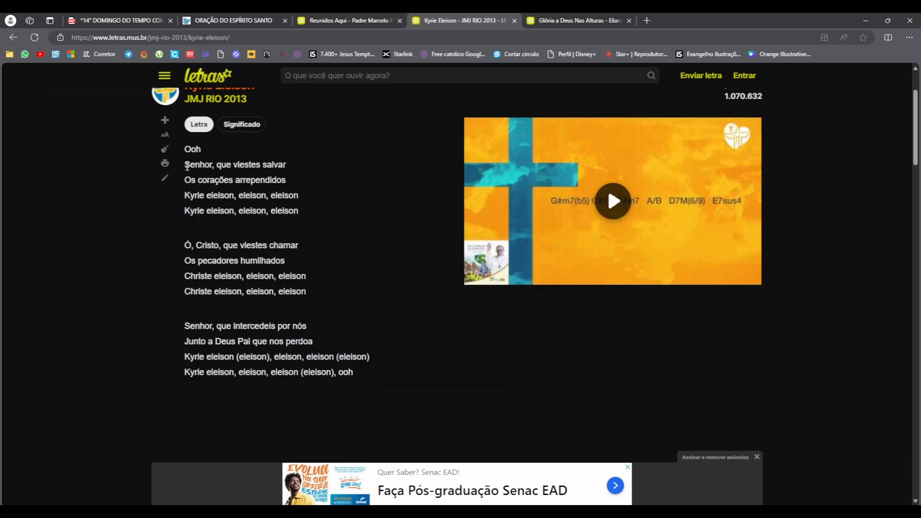
{"action": "left_click_drag", "start_coordinate": [185, 161], "coordinate": [397, 379]}
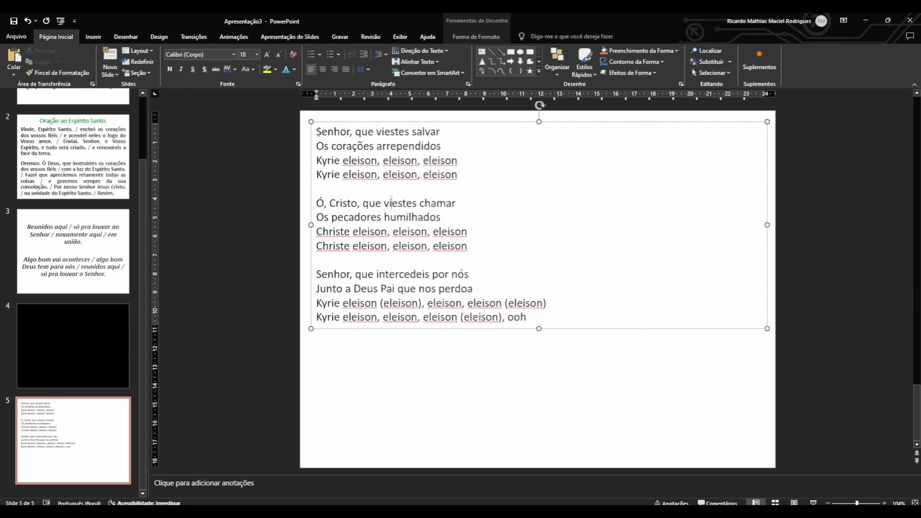
In the PowerPoint text box, number the first stanza by adding "1." before "Senhor, que viestes salvar".
{"action": "left_click_drag", "start_coordinate": [318, 133], "coordinate": [405, 146]}
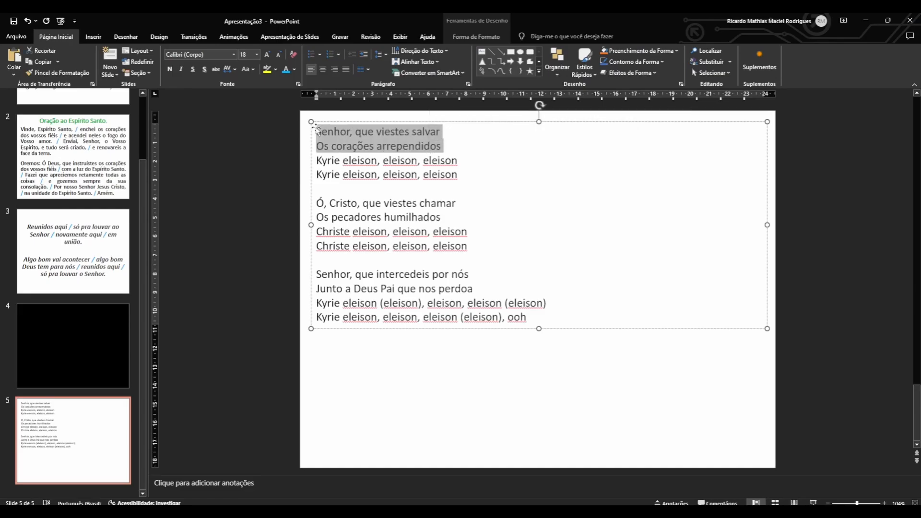
{"action": "key", "text": "Escape"}
{"action": "left_click", "coordinate": [319, 131]}
{"action": "type", "text": "1."}
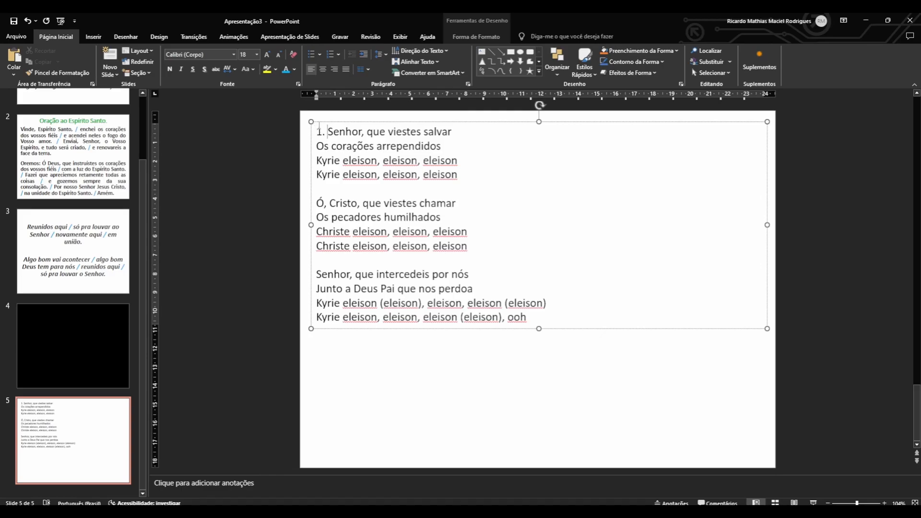
{"action": "left_click_drag", "start_coordinate": [317, 131], "coordinate": [459, 149]}
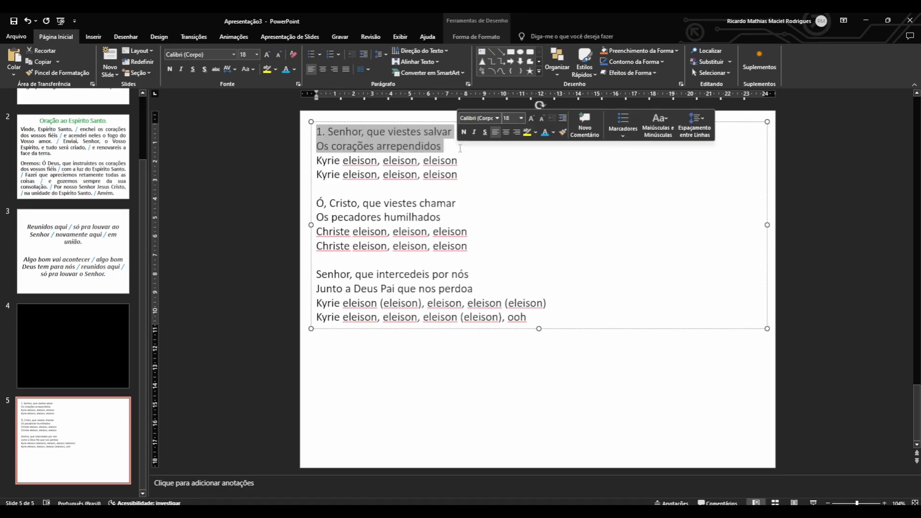
{"action": "left_click", "coordinate": [460, 150]}
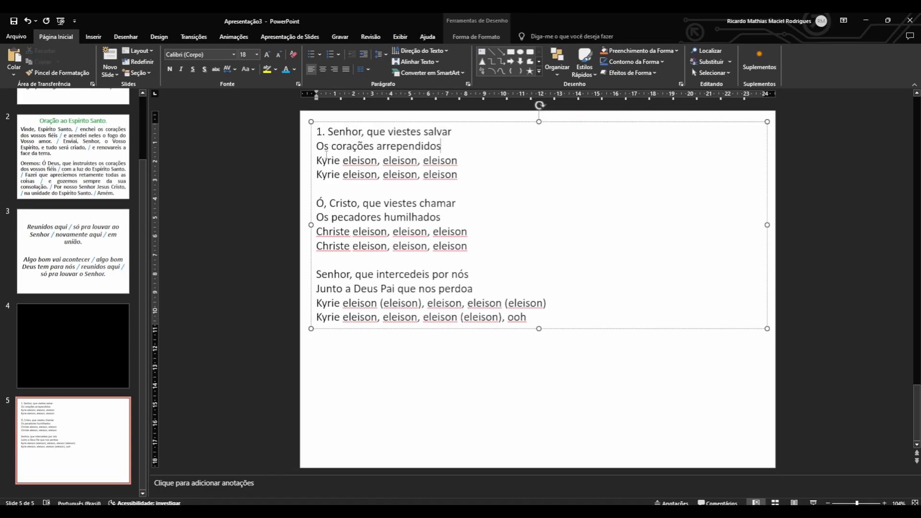
Delete the repeated "Kyrie eleison, eleison, eleison" line in the first stanza and add "(2x)" after the remaining one.
{"action": "left_click_drag", "start_coordinate": [328, 161], "coordinate": [460, 161]}
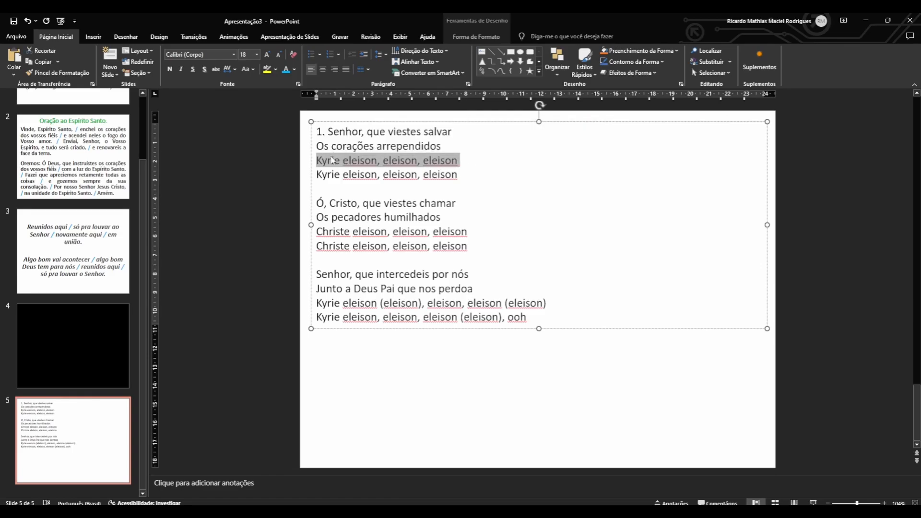
{"action": "left_click", "coordinate": [332, 160]}
{"action": "left_click_drag", "start_coordinate": [320, 161], "coordinate": [449, 163]}
{"action": "triple_click", "coordinate": [342, 174]}
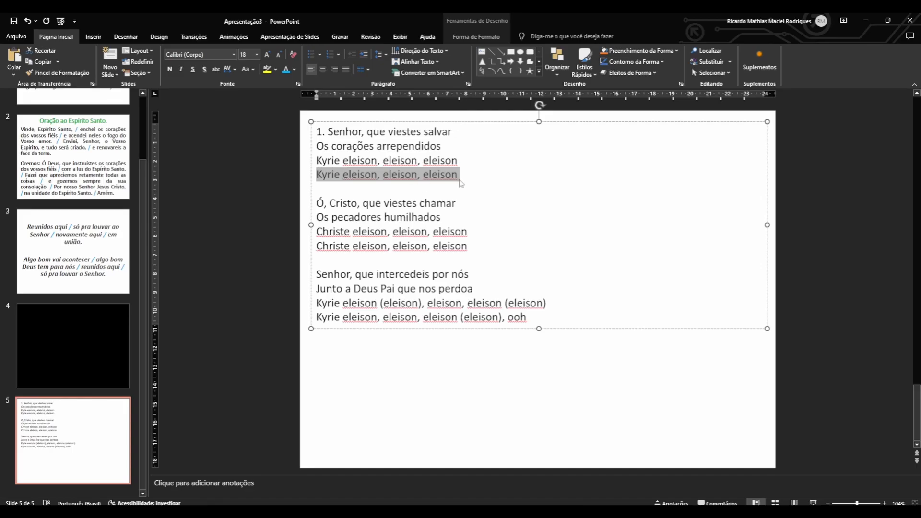
{"action": "key", "text": "Delete"}
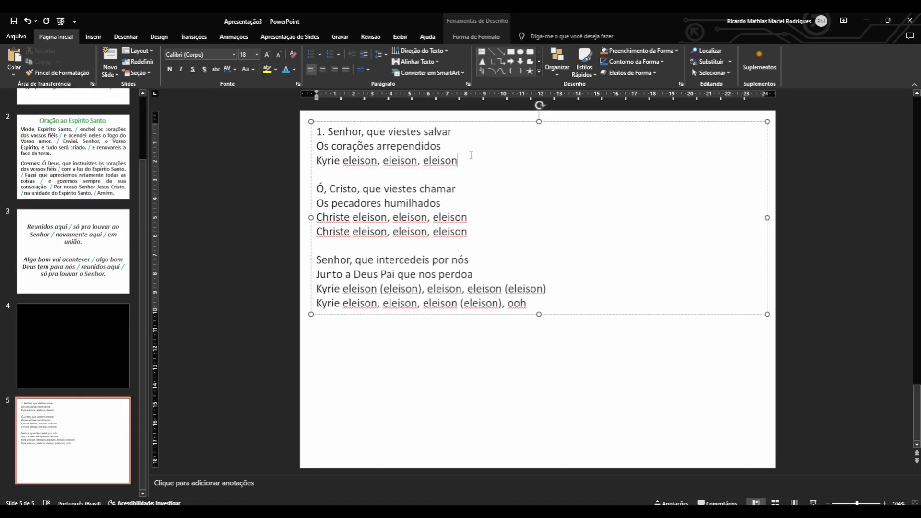
{"action": "type", "text": "()"}
{"action": "type", "text": "2x"}
{"action": "left_click_drag", "start_coordinate": [459, 161], "coordinate": [479, 161]}
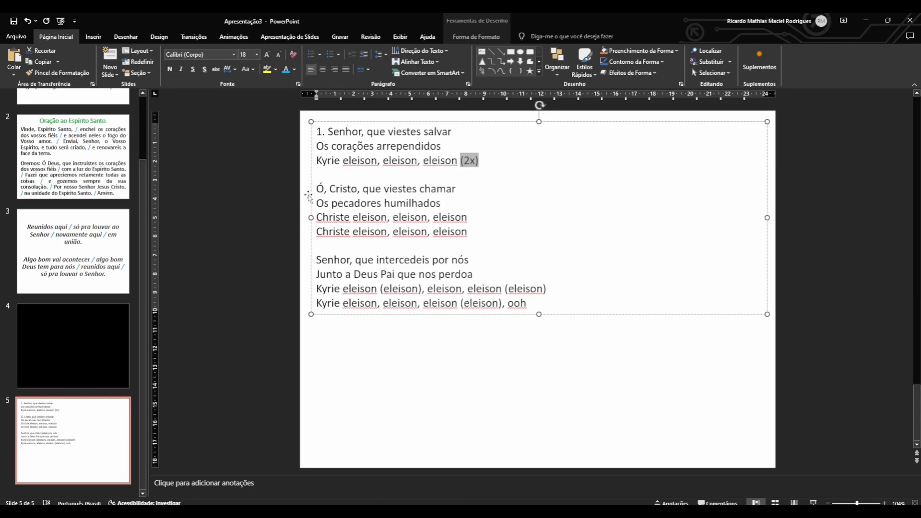
Number the second stanza by adding "2." before "Ó, Cristo, que viestes chamar", keeping the text box in its original position.
{"action": "left_click", "coordinate": [323, 188]}
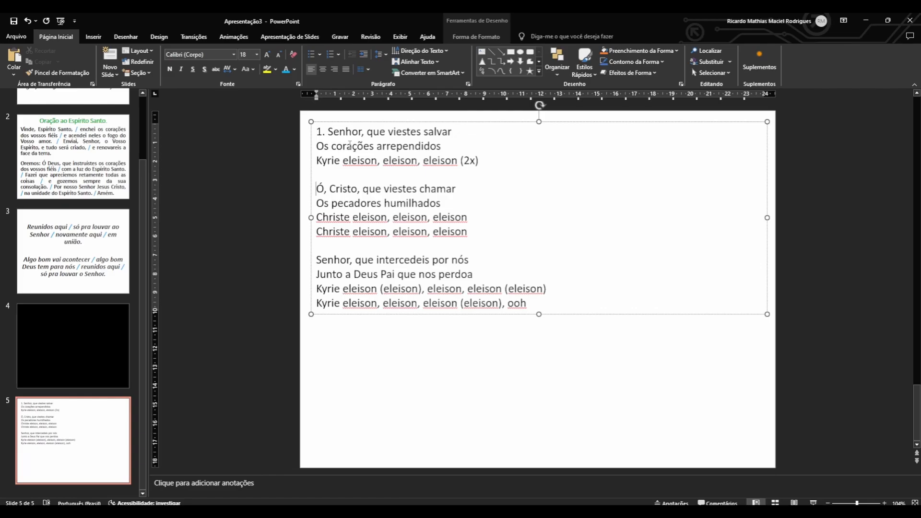
{"action": "type", "text": "2."}
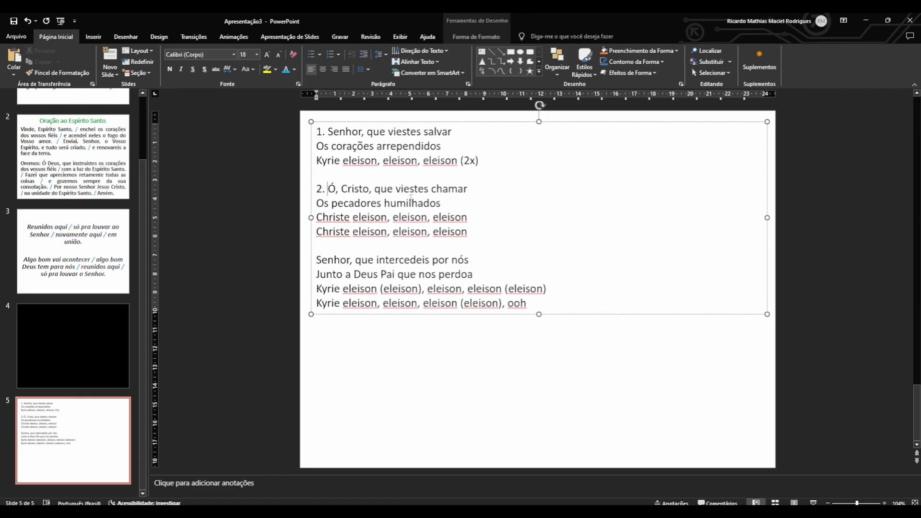
{"action": "left_click_drag", "start_coordinate": [311, 189], "coordinate": [346, 188]}
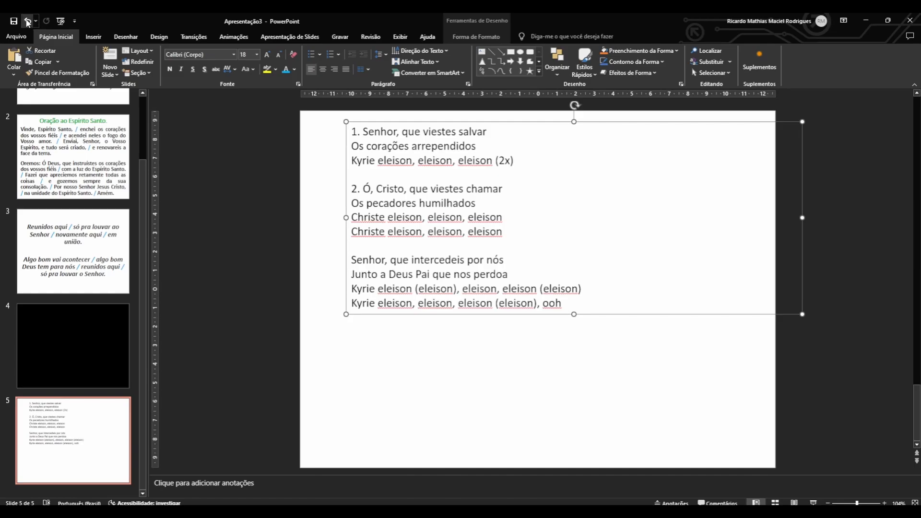
{"action": "left_click", "coordinate": [27, 20]}
Delete the repeated "Christe eleison, eleison, eleison" line at the end of the second stanza.
{"action": "left_click", "coordinate": [390, 202]}
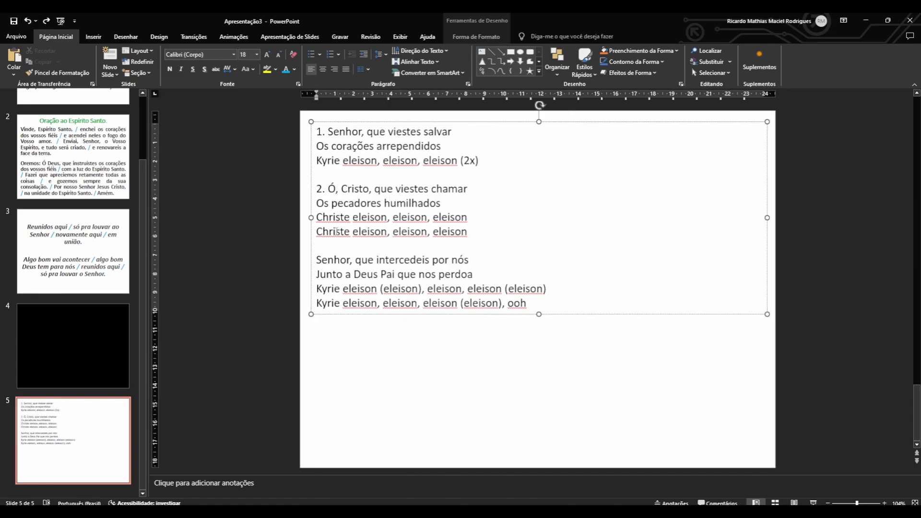
{"action": "left_click_drag", "start_coordinate": [329, 231], "coordinate": [430, 236]}
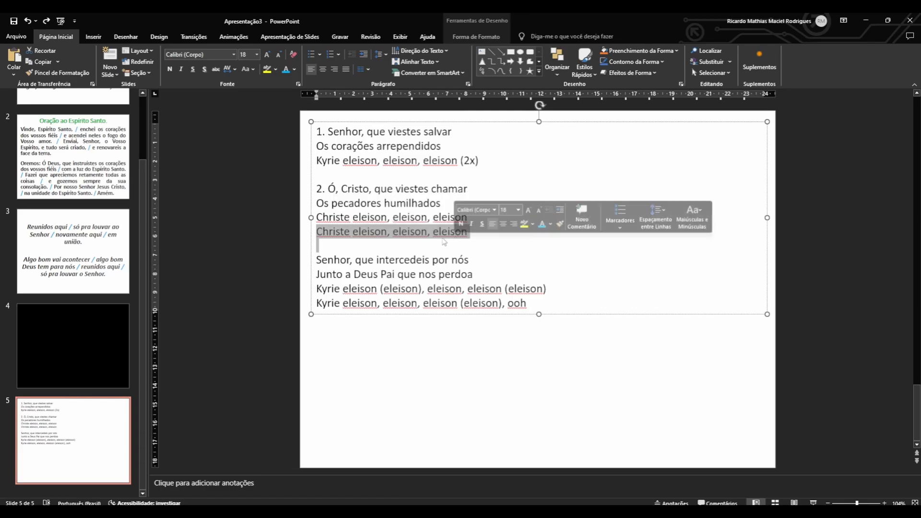
{"action": "key", "text": "Return"}
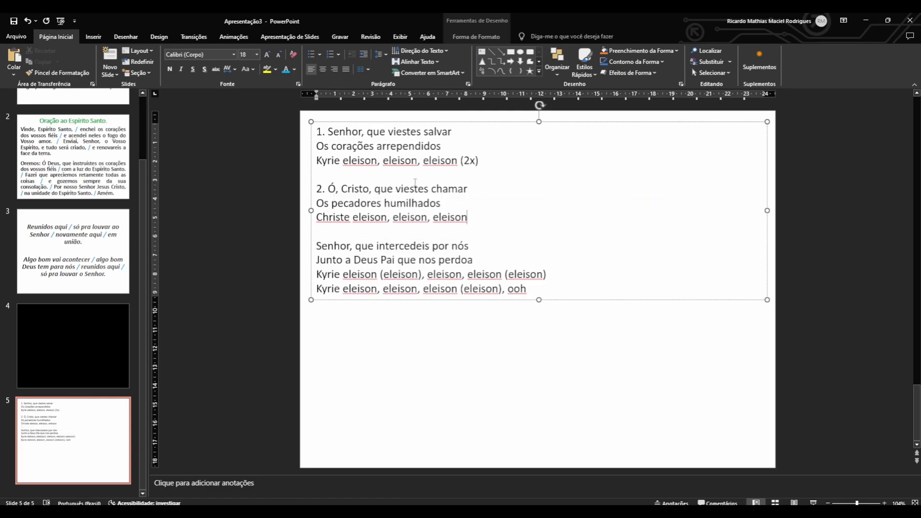
Add "(2x)" after "Christe eleison, eleison, eleison" and number the third stanza with "3." before "Senhor, que intercedeis por nós".
{"action": "type", "text": "(2z)"}
{"action": "key", "text": "BackSpace"}
{"action": "type", "text": "x"}
{"action": "left_click_drag", "start_coordinate": [338, 217], "coordinate": [501, 227]}
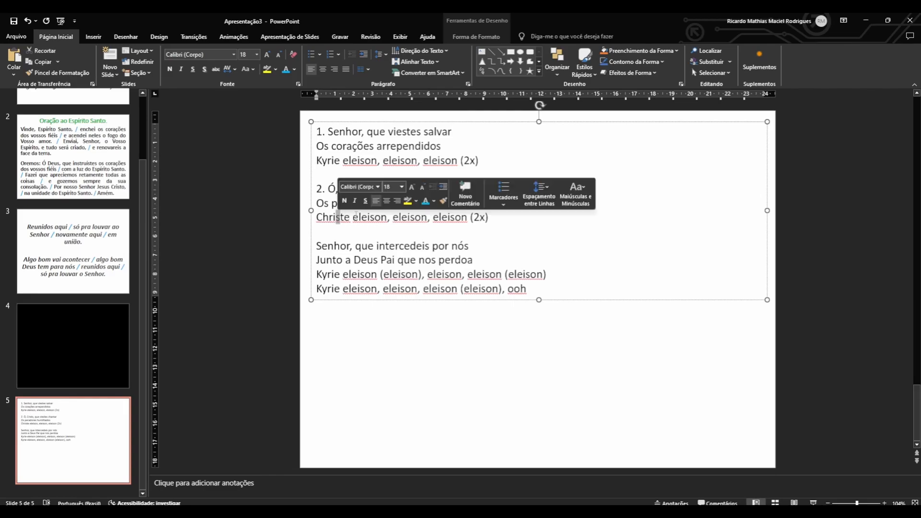
{"action": "left_click", "coordinate": [500, 226]}
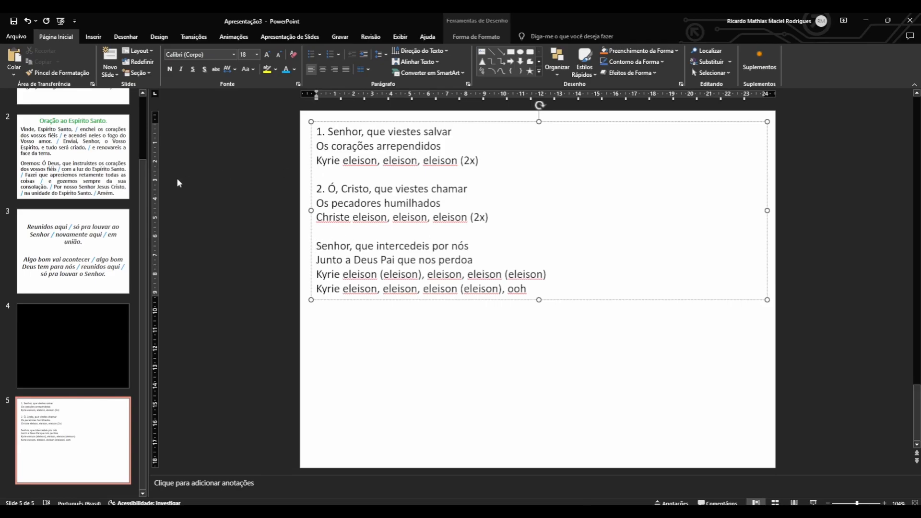
{"action": "type", "text": "3."}
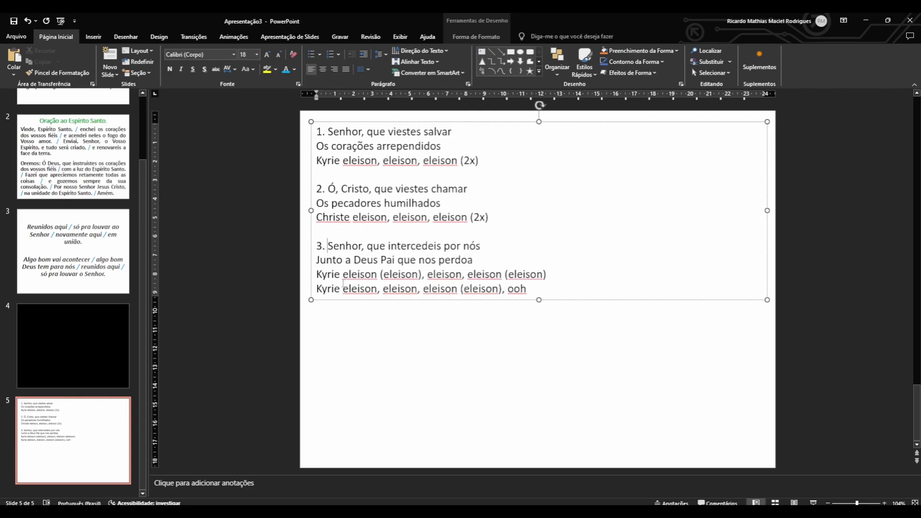
Examine the two closing Kyrie lines of the third stanza and their bracketed "(eleison)" responses.
{"action": "left_click_drag", "start_coordinate": [323, 286], "coordinate": [528, 290]}
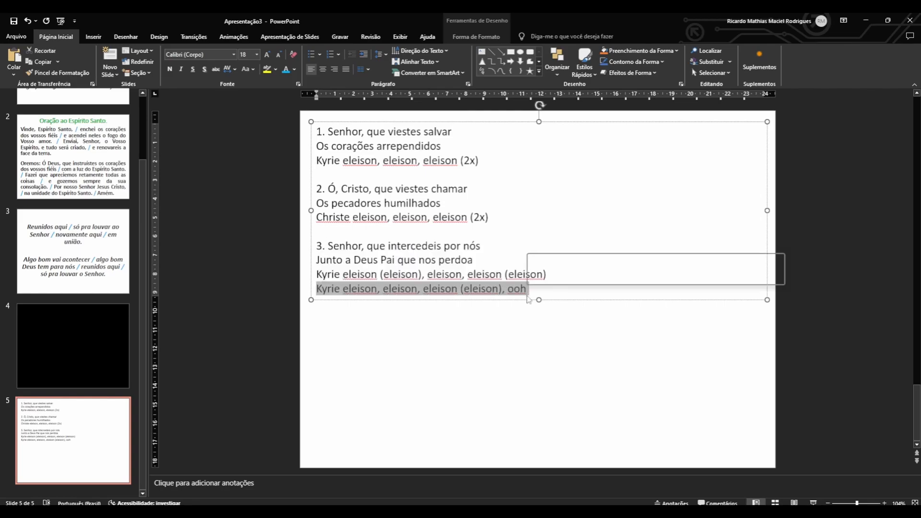
{"action": "left_click", "coordinate": [503, 336]}
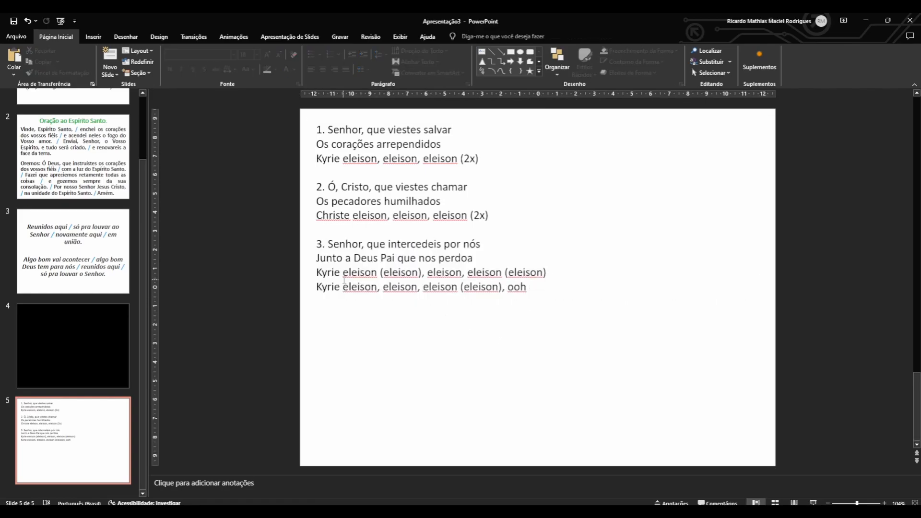
{"action": "left_click", "coordinate": [336, 271]}
{"action": "left_click", "coordinate": [394, 277]}
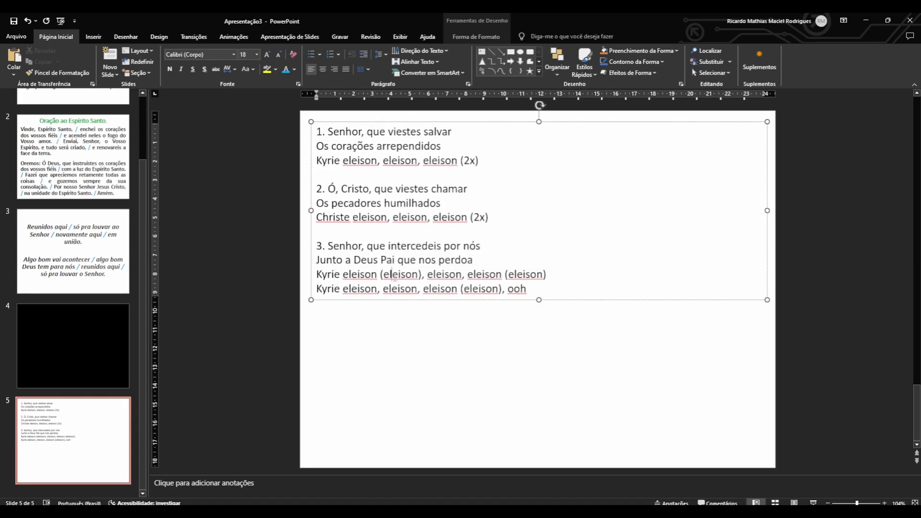
{"action": "double_click", "coordinate": [394, 277]}
{"action": "double_click", "coordinate": [442, 276]}
{"action": "left_click_drag", "start_coordinate": [441, 277], "coordinate": [493, 277]}
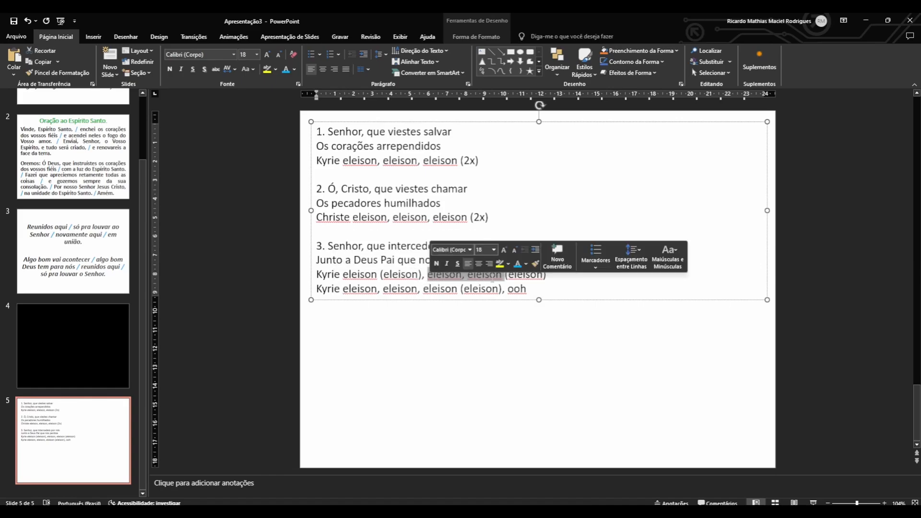
{"action": "triple_click", "coordinate": [533, 278]}
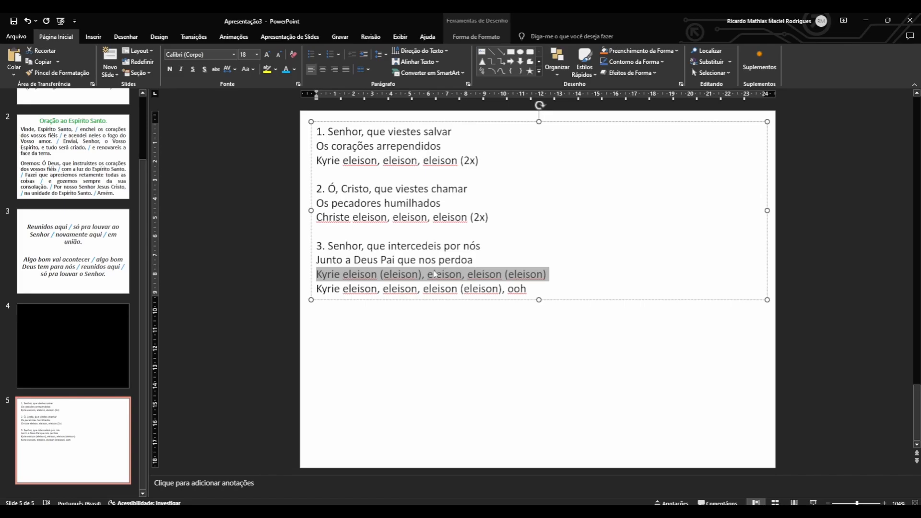
{"action": "double_click", "coordinate": [355, 278]}
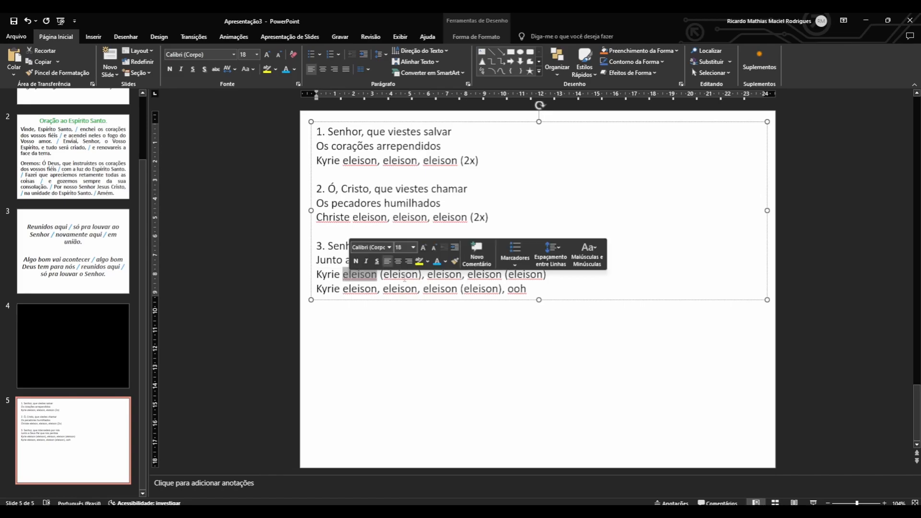
{"action": "left_click", "coordinate": [365, 274]}
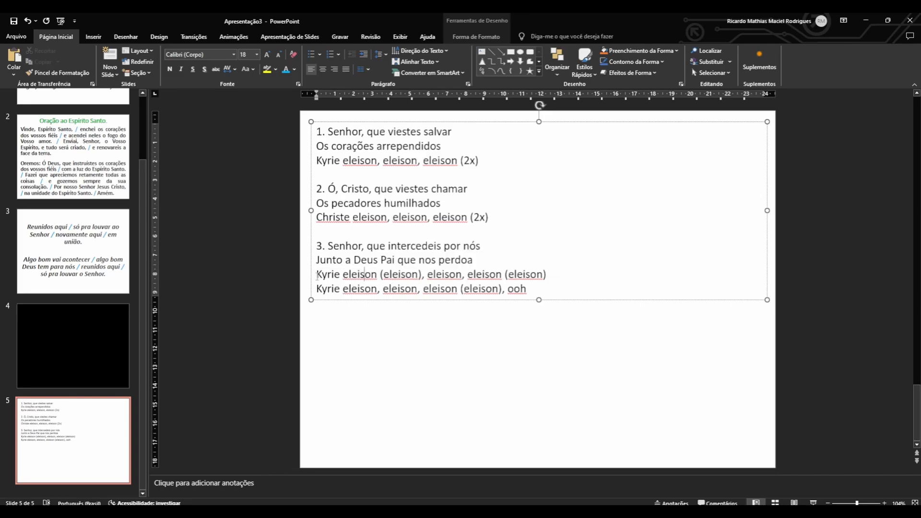
{"action": "left_click_drag", "start_coordinate": [317, 275], "coordinate": [369, 275]}
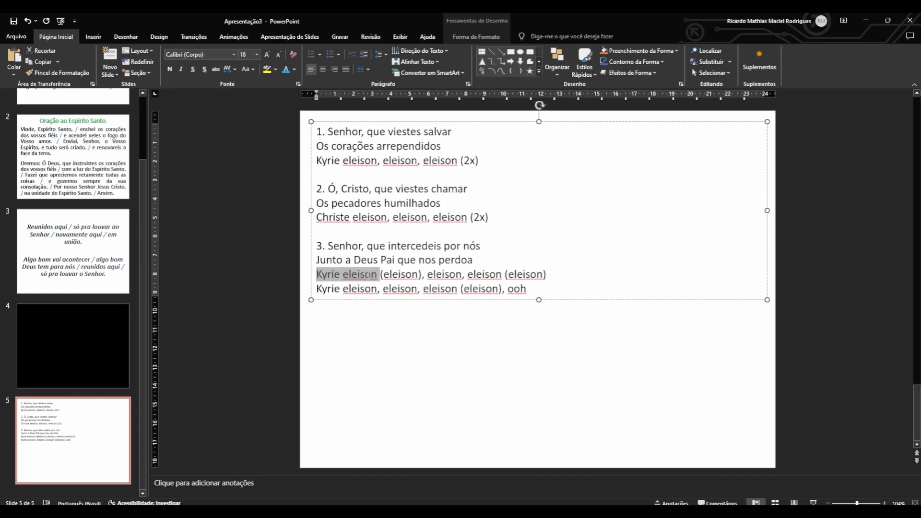
{"action": "triple_click", "coordinate": [399, 275]}
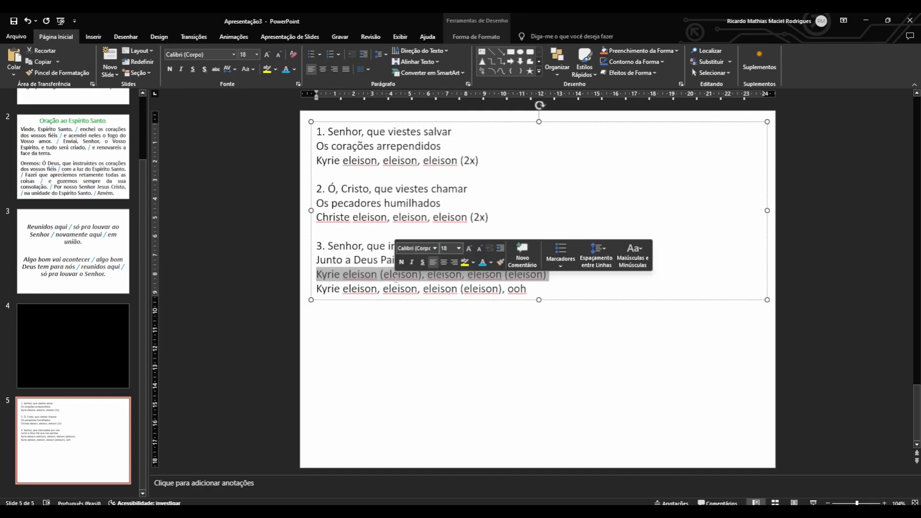
{"action": "left_click_drag", "start_coordinate": [442, 286], "coordinate": [441, 288]}
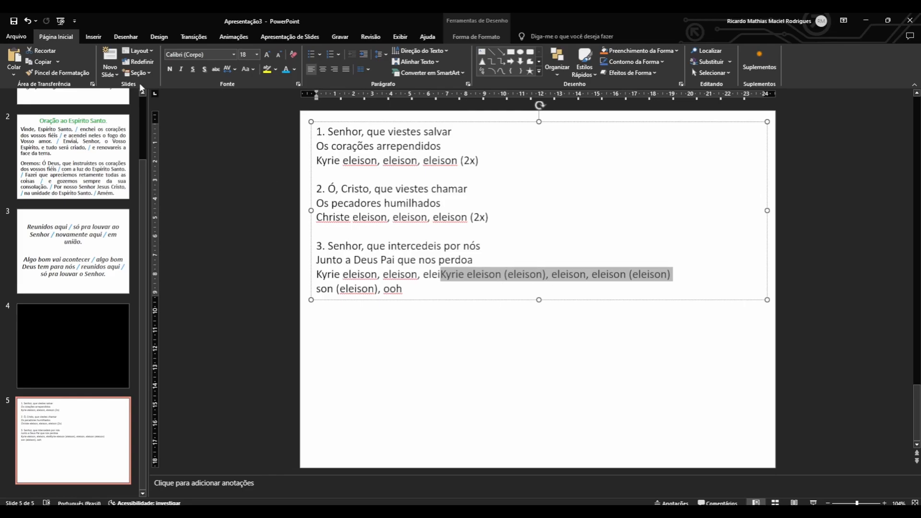
{"action": "left_click", "coordinate": [27, 21]}
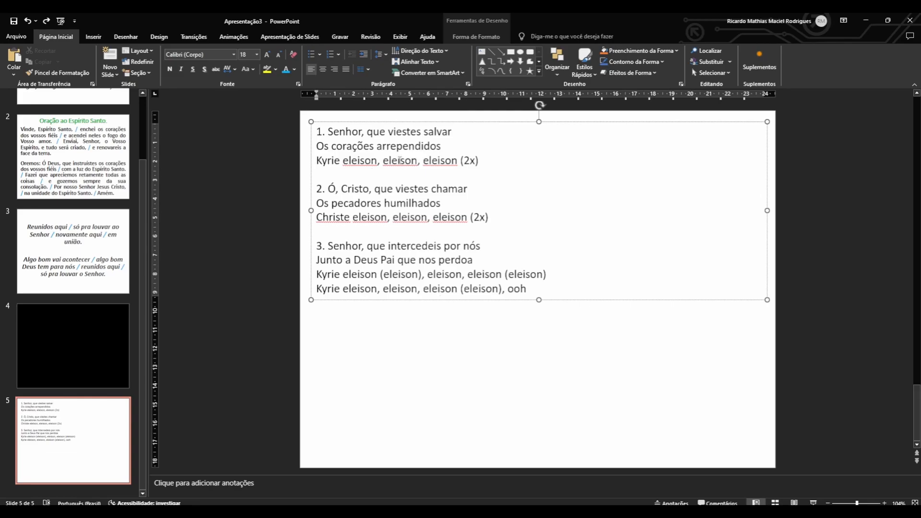
Replace the last two lines of the third stanza with a copy of the first stanza's "Kyrie eleison, eleison, eleison (2x)" line.
{"action": "triple_click", "coordinate": [442, 162]}
{"action": "key", "text": "ctrl+c"}
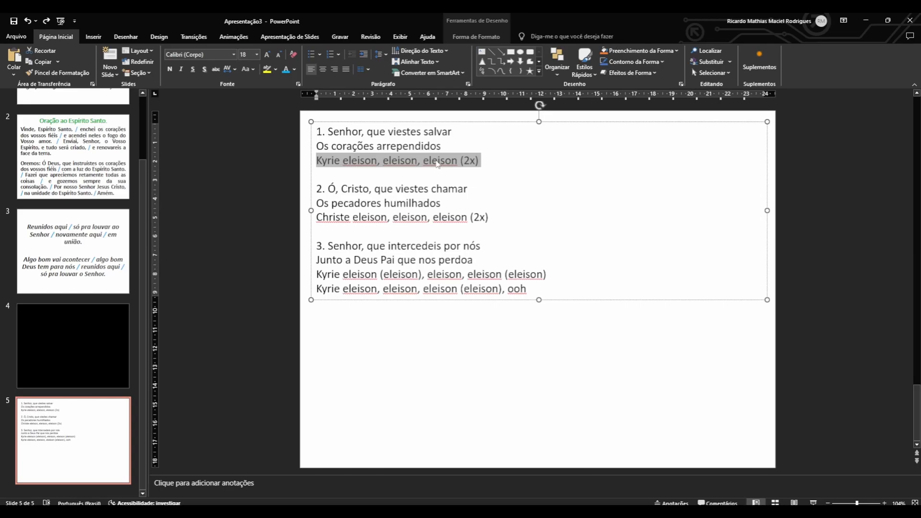
{"action": "triple_click", "coordinate": [330, 276]}
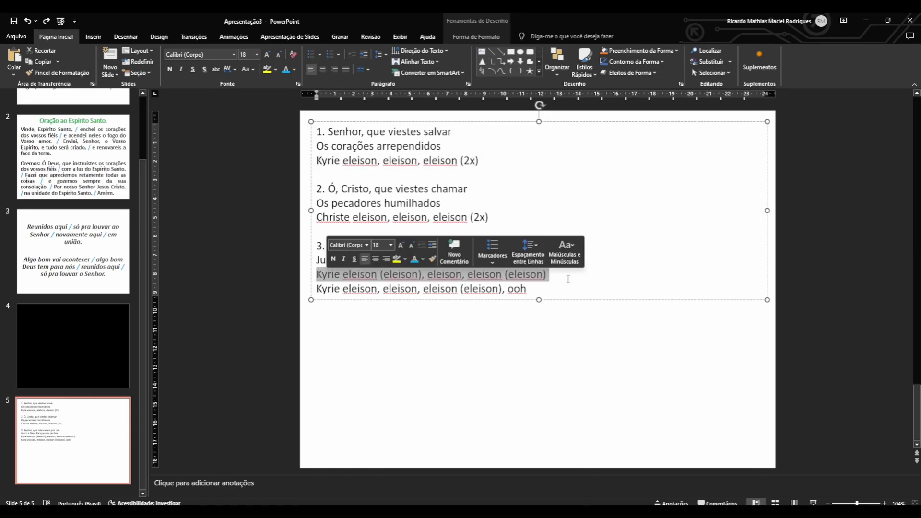
{"action": "left_click", "coordinate": [568, 305], "text": "shift"}
{"action": "key", "text": "ctrl+v"}
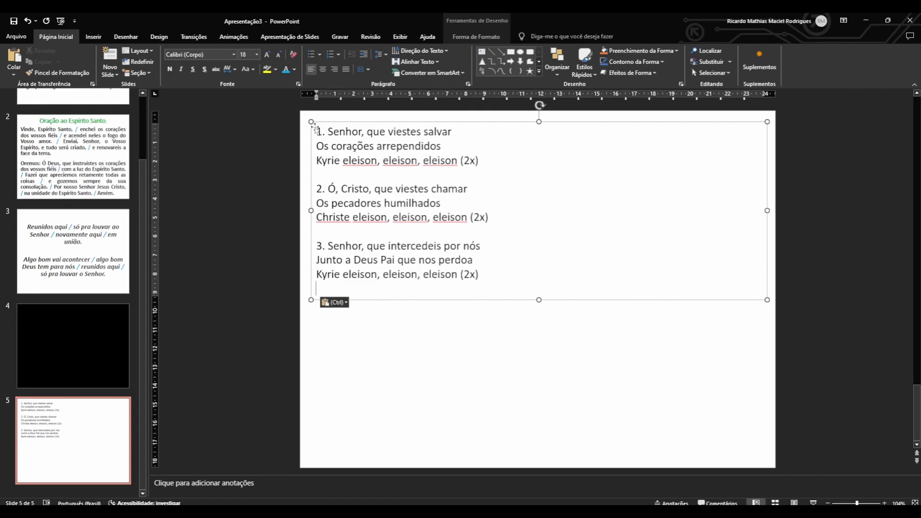
Insert a blank line between "Os corações arrependidos" and the Kyrie refrain in the first stanza.
{"action": "left_click_drag", "start_coordinate": [320, 130], "coordinate": [440, 146]}
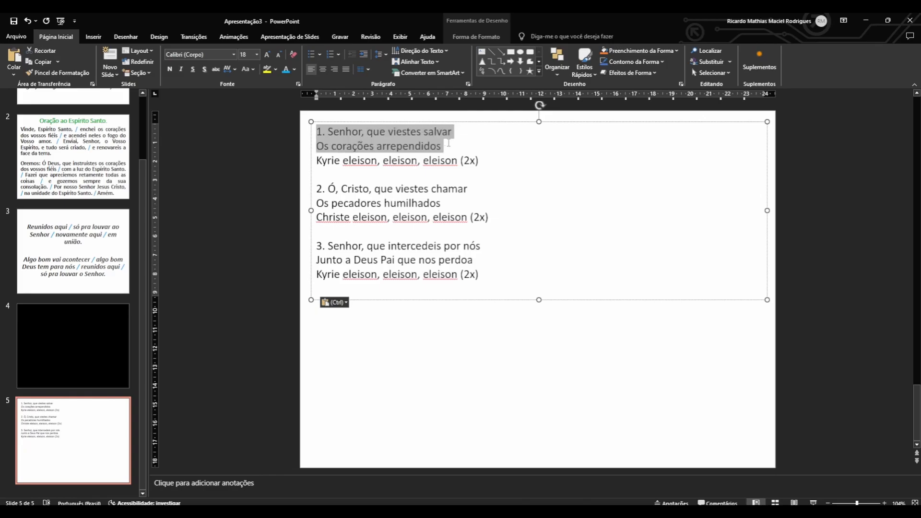
{"action": "double_click", "coordinate": [428, 162]}
{"action": "triple_click", "coordinate": [429, 164]}
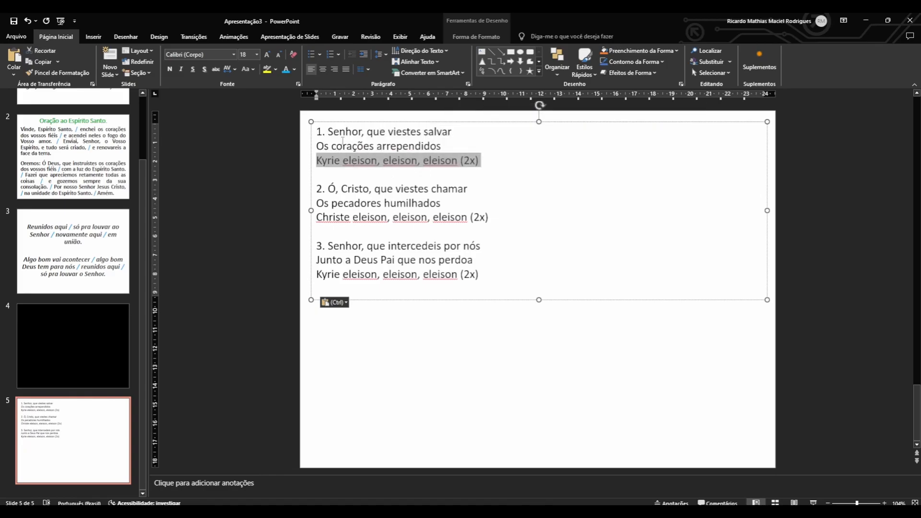
{"action": "key", "text": "Right"}
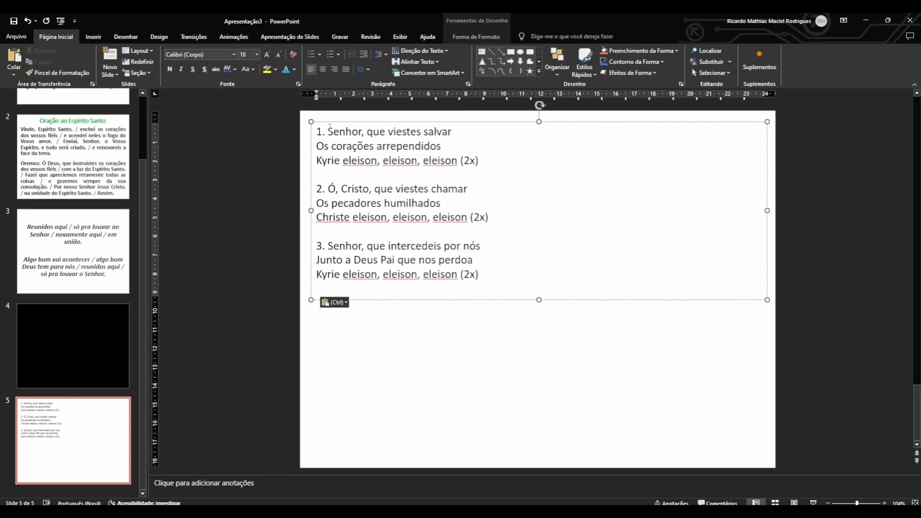
{"action": "left_click", "coordinate": [448, 146]}
{"action": "key", "text": "Return"}
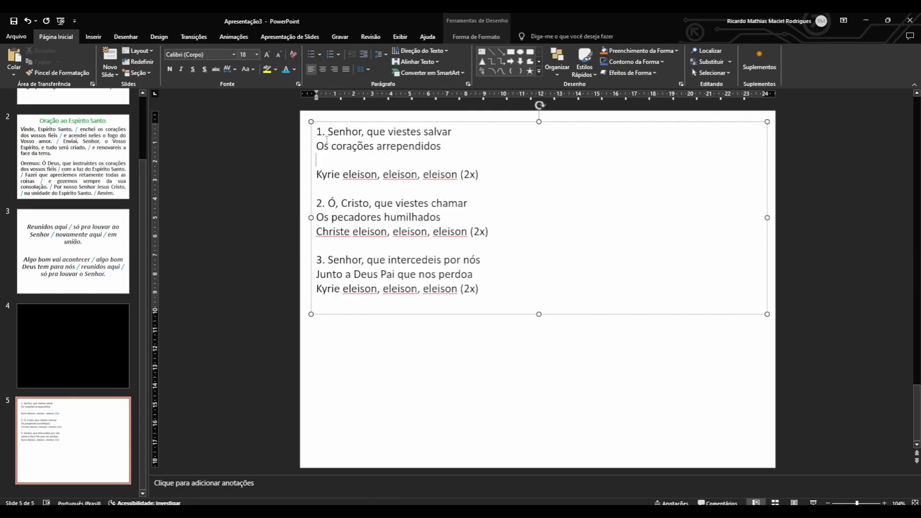
{"action": "key", "text": "shift+Up"}
{"action": "key", "text": "shift+Up"}
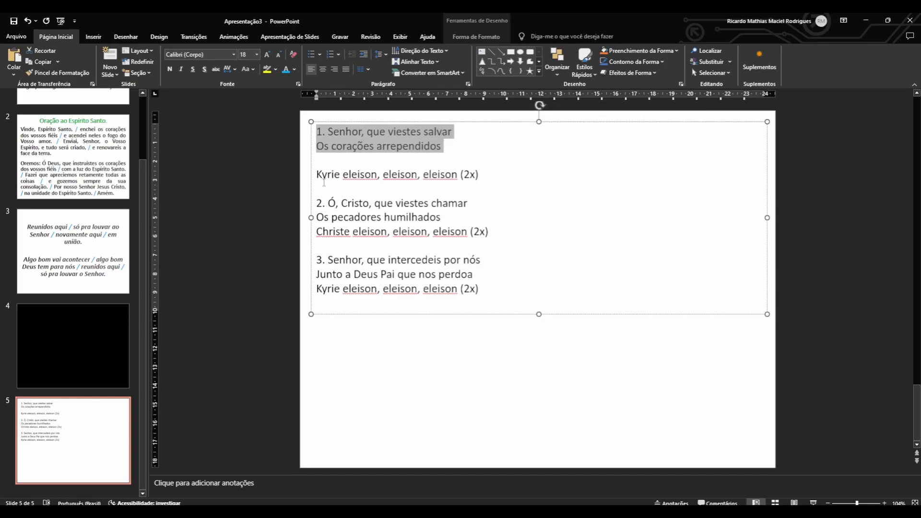
{"action": "left_click_drag", "start_coordinate": [317, 176], "coordinate": [464, 177]}
Insert a blank line between "Os pecadores humilhados" and the Christe refrain in the second stanza.
{"action": "left_click_drag", "start_coordinate": [317, 202], "coordinate": [445, 218]}
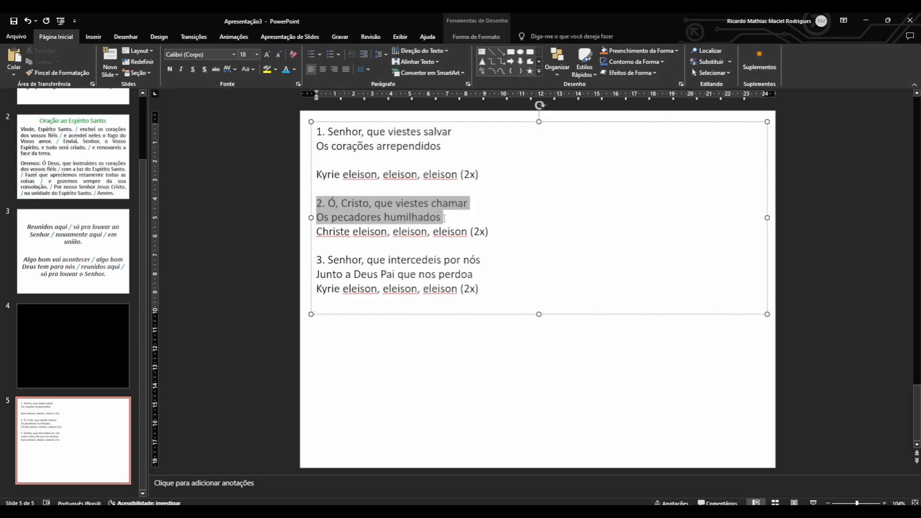
{"action": "left_click", "coordinate": [458, 220]}
{"action": "key", "text": "Return"}
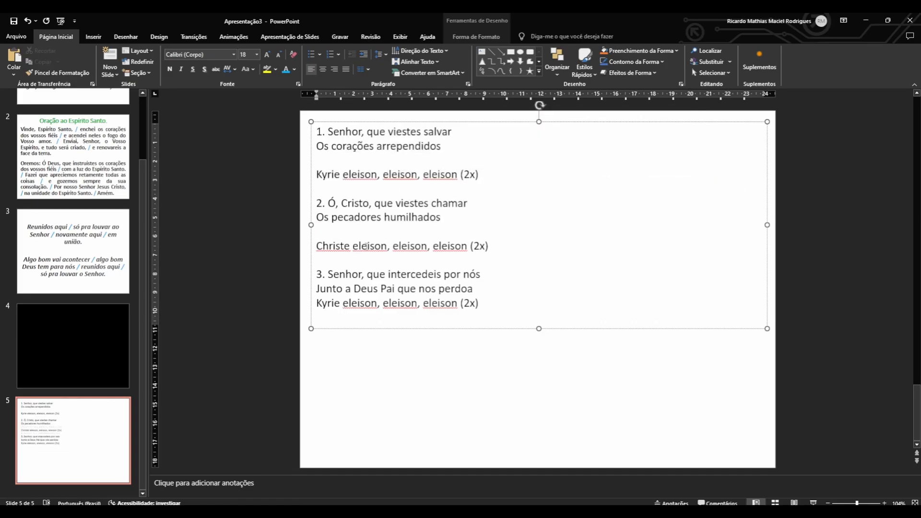
{"action": "left_click_drag", "start_coordinate": [325, 245], "coordinate": [486, 246]}
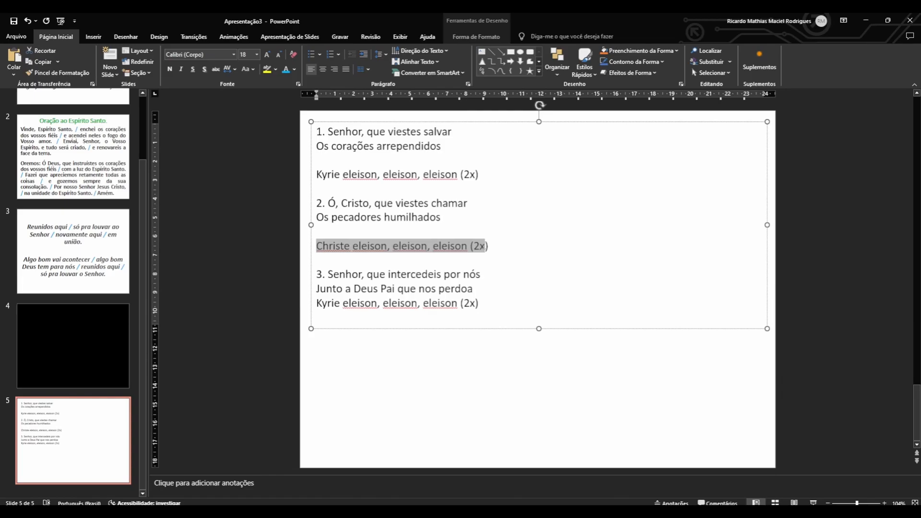
{"action": "left_click", "coordinate": [378, 260]}
Insert a blank line after "Junto a Deus Pai que nos perdoa" and remove the empty line at the end of the text.
{"action": "left_click_drag", "start_coordinate": [350, 277], "coordinate": [439, 289]}
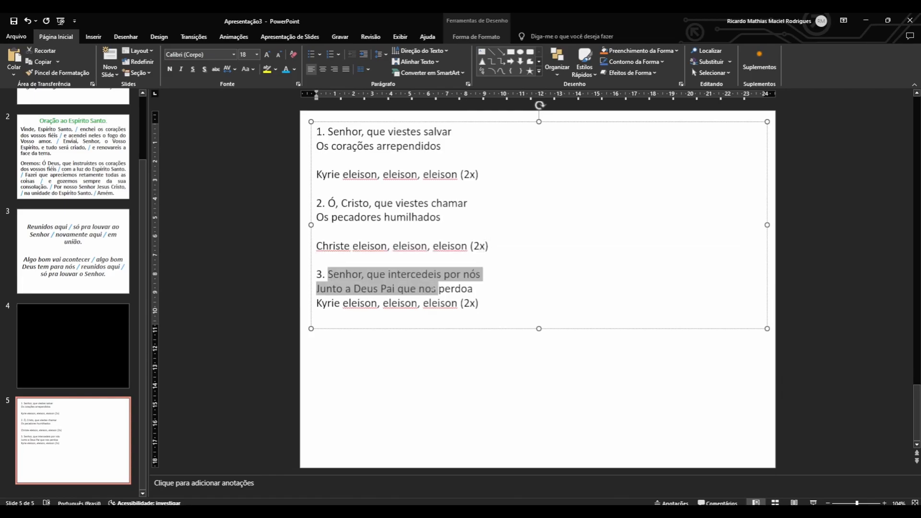
{"action": "left_click", "coordinate": [474, 289]}
{"action": "key", "text": "Return"}
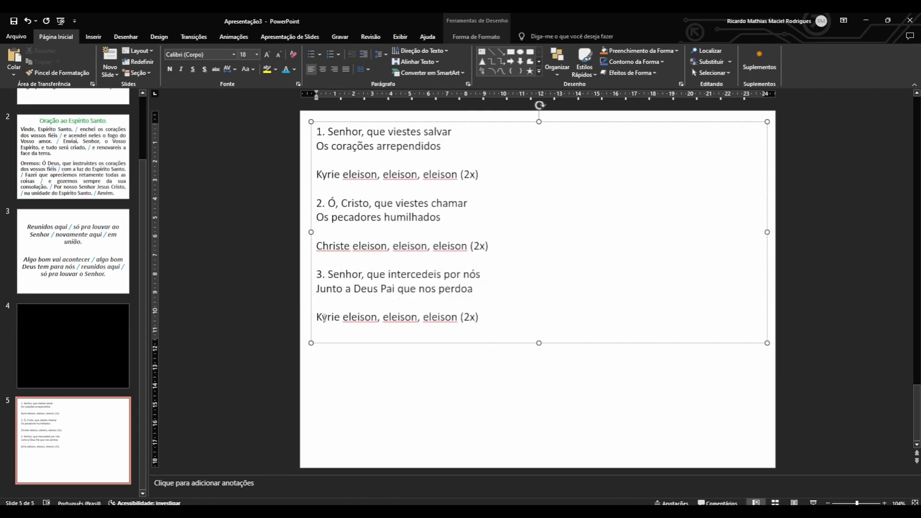
{"action": "left_click_drag", "start_coordinate": [324, 317], "coordinate": [489, 330]}
{"action": "left_click", "coordinate": [488, 331]}
{"action": "key", "text": "BackSpace"}
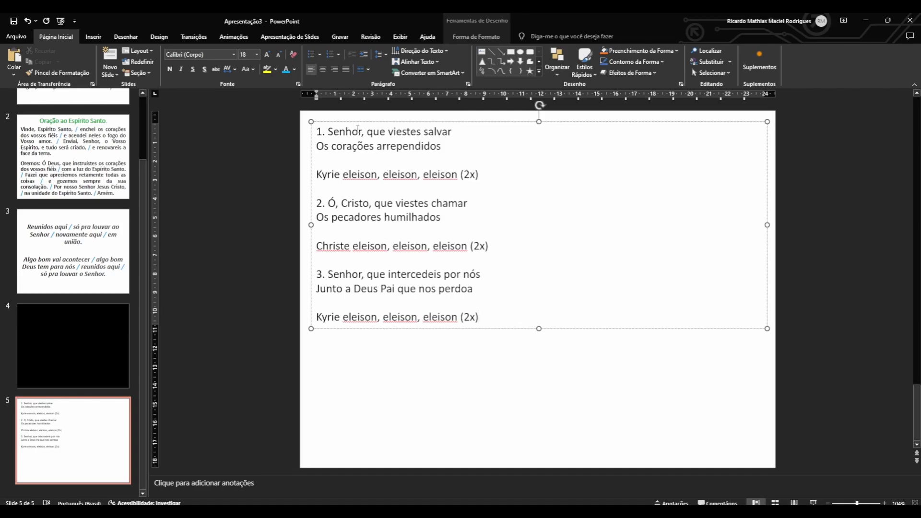
On slide 5, join the first stanza's two verses into one line reading "Senhor, que viestes salvar, / os corações arrependidos".
{"action": "left_click", "coordinate": [91, 230]}
{"action": "left_click", "coordinate": [111, 434]}
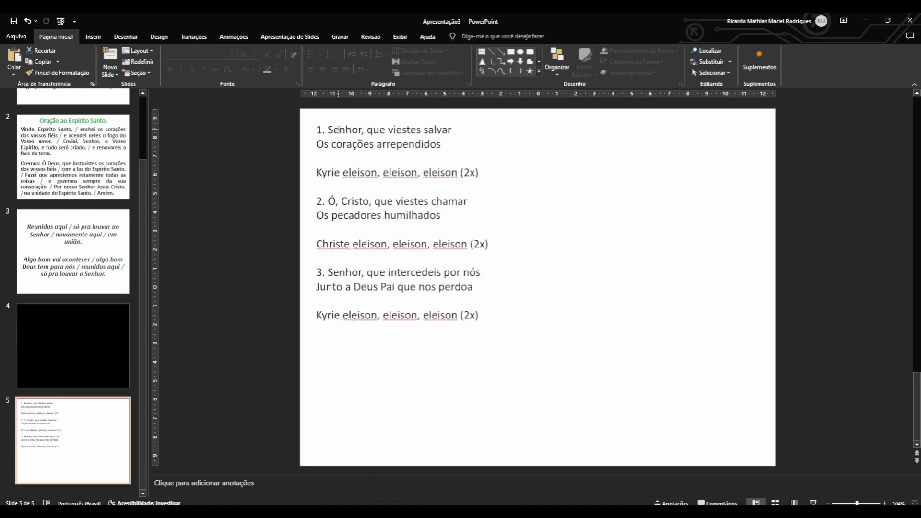
{"action": "left_click_drag", "start_coordinate": [336, 129], "coordinate": [439, 131]}
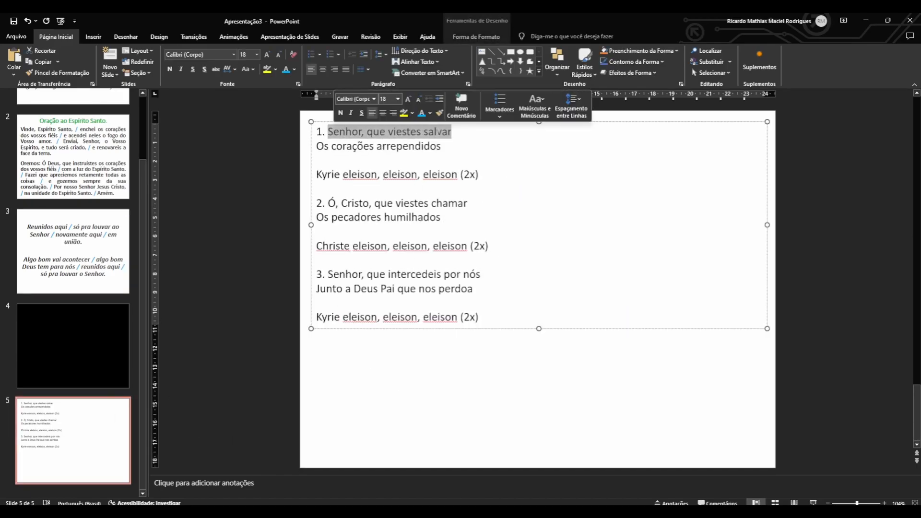
{"action": "left_click", "coordinate": [469, 133]}
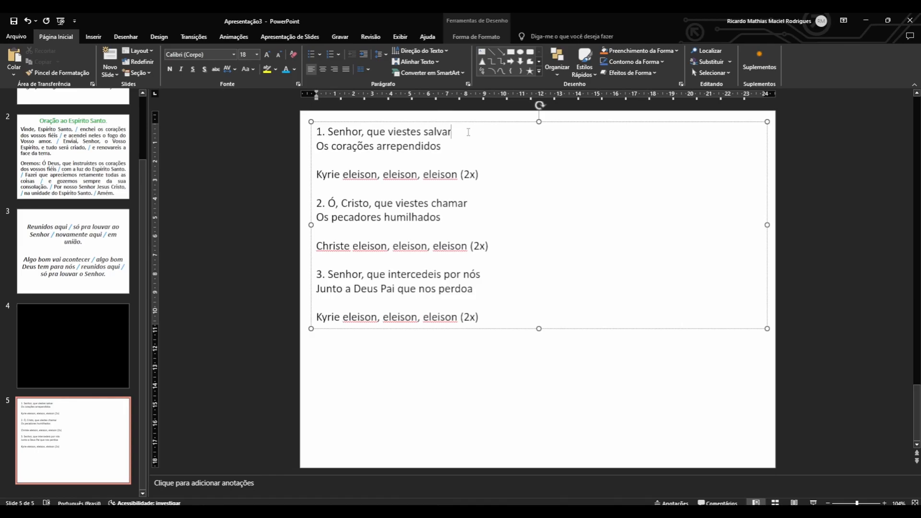
{"action": "type", "text": ", /"}
{"action": "left_click", "coordinate": [464, 149]}
{"action": "left_click", "coordinate": [317, 147]}
{"action": "key", "text": "BackSpace"}
{"action": "key", "text": "Delete"}
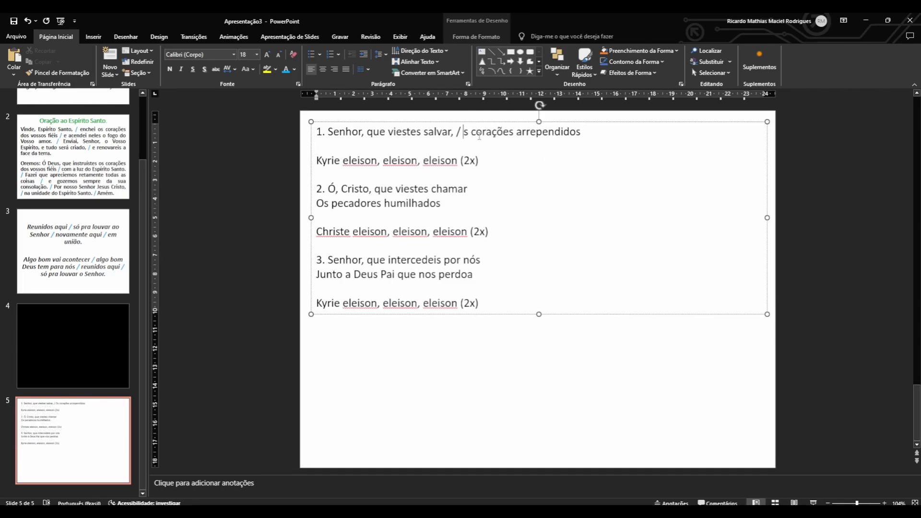
{"action": "type", "text": "o"}
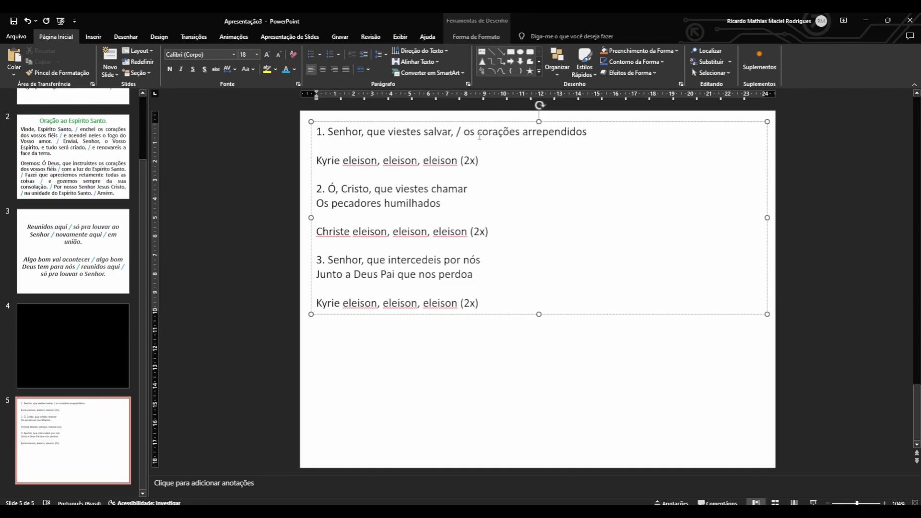
{"action": "left_click_drag", "start_coordinate": [328, 132], "coordinate": [650, 140]}
{"action": "left_click", "coordinate": [462, 134]}
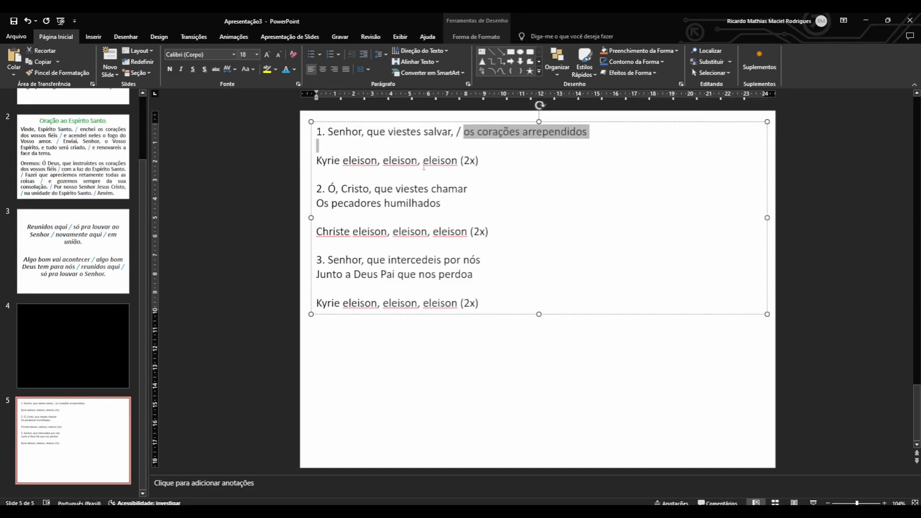
{"action": "left_click_drag", "start_coordinate": [480, 162], "coordinate": [316, 162]}
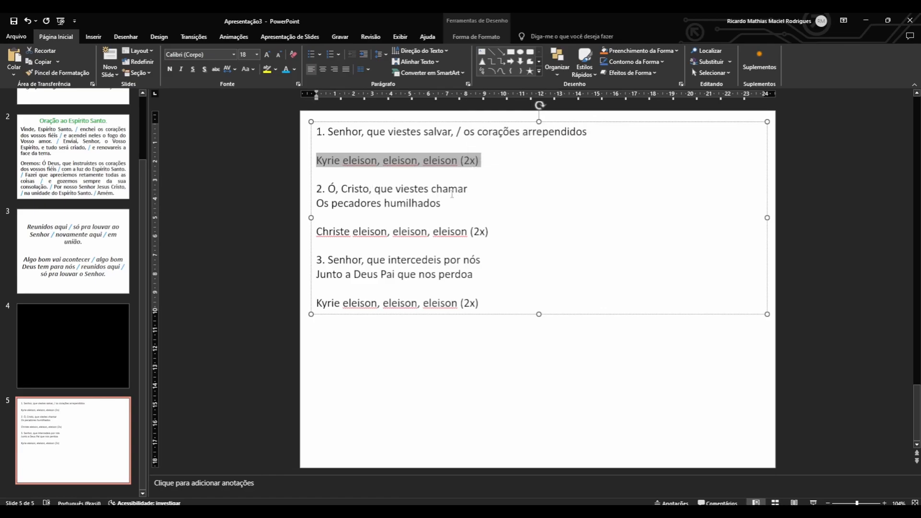
Join the second stanza's two verses into one line reading "Ó, Cristo, que viestes chamar, / os pecadores humilhados".
{"action": "left_click", "coordinate": [485, 189]}
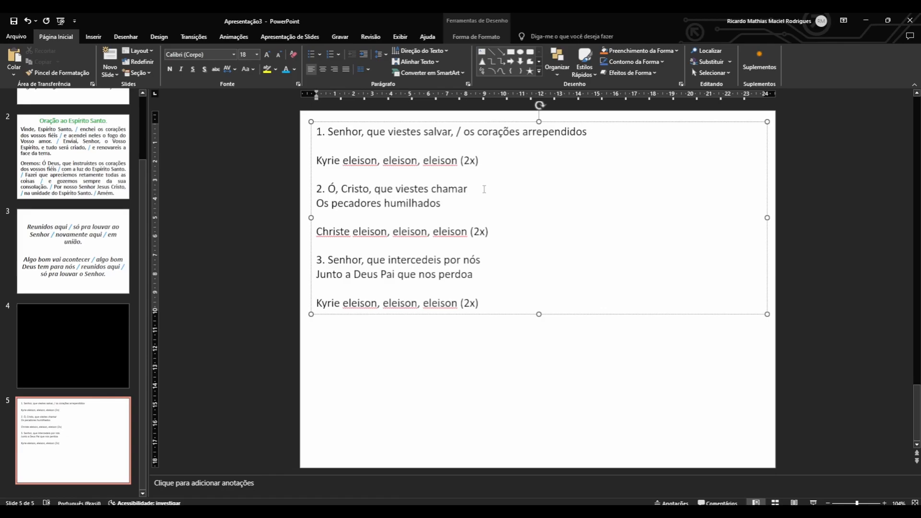
{"action": "type", "text": "/"}
{"action": "left_click", "coordinate": [467, 189]}
{"action": "type", "text": ","}
{"action": "left_click", "coordinate": [316, 204]}
{"action": "key", "text": "BackSpace"}
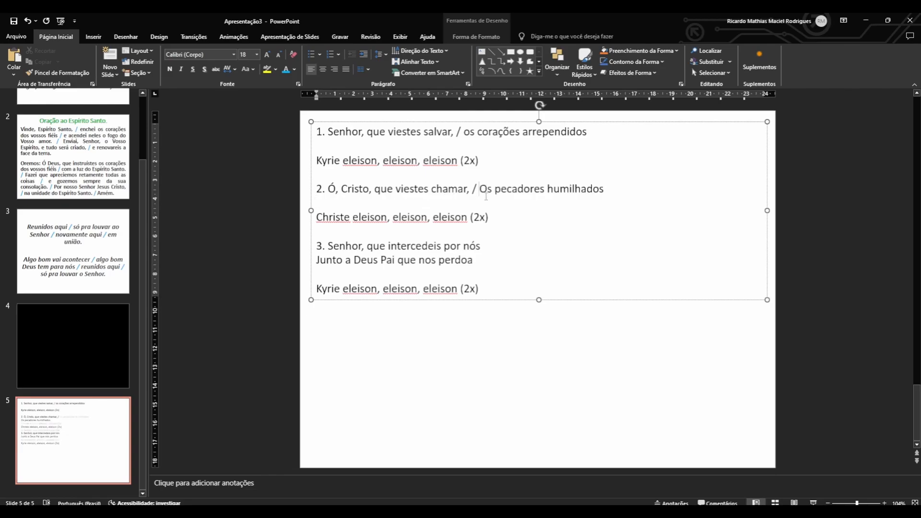
{"action": "left_click_drag", "start_coordinate": [484, 189], "coordinate": [479, 188]}
{"action": "type", "text": "o"}
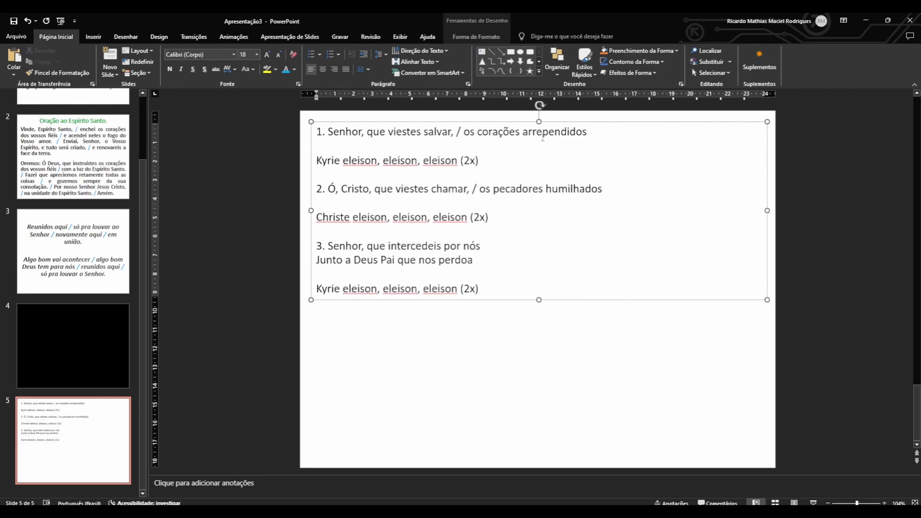
Add a period after "arrependidos" in the first stanza and after "humilhados" in the second stanza.
{"action": "left_click", "coordinate": [588, 130]}
{"action": "type", "text": "."}
{"action": "key", "text": "Escape"}
{"action": "left_click", "coordinate": [600, 191]}
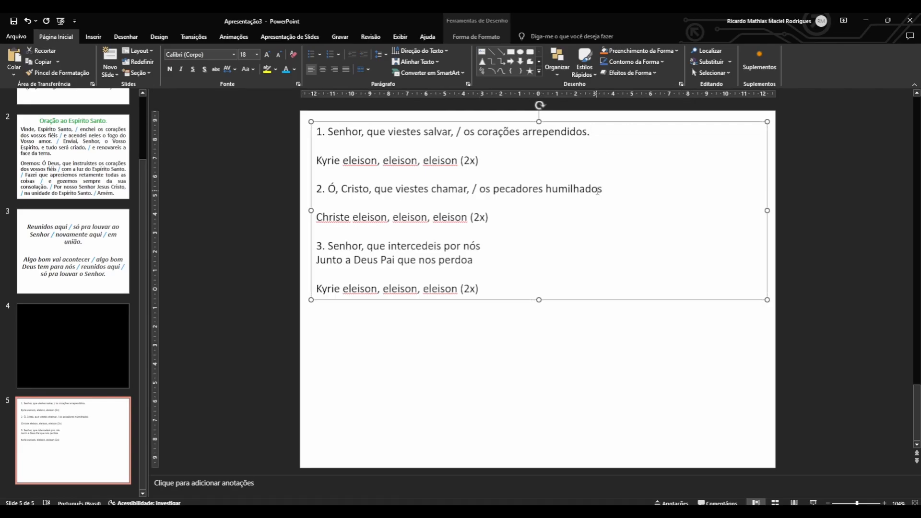
{"action": "type", "text": "."}
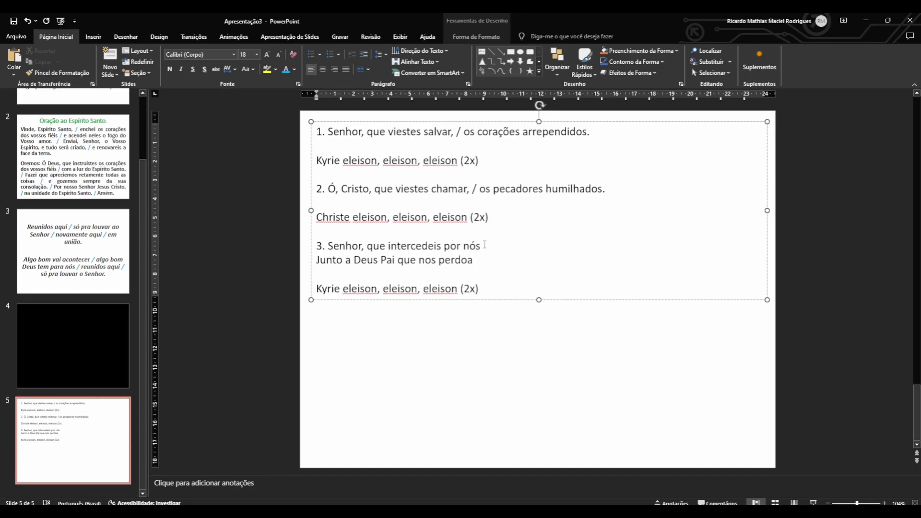
{"action": "type", "text": " /"}
Join the third stanza's verses into one line reading "Senhor, que intercedeis por nós, / junto a Deus Pai que nos perdoa.".
{"action": "left_click", "coordinate": [316, 262]}
{"action": "key", "text": "BackSpace"}
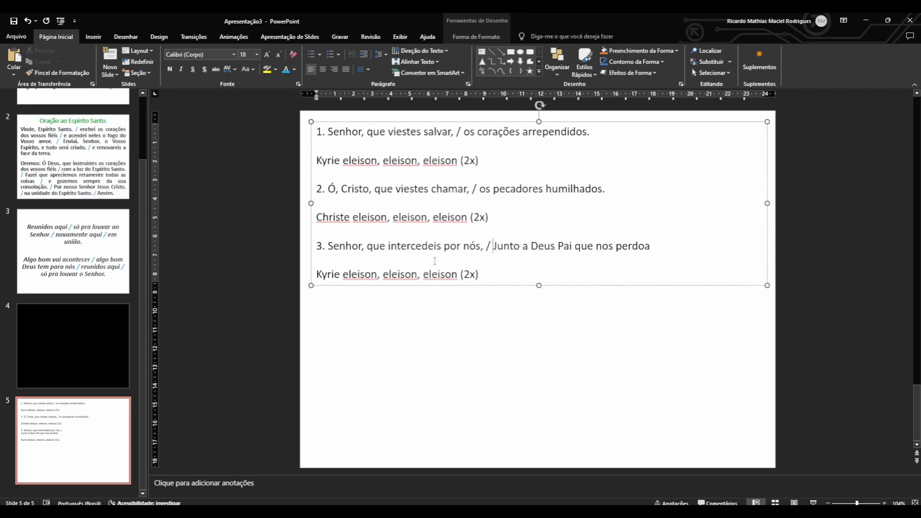
{"action": "key", "text": "Delete"}
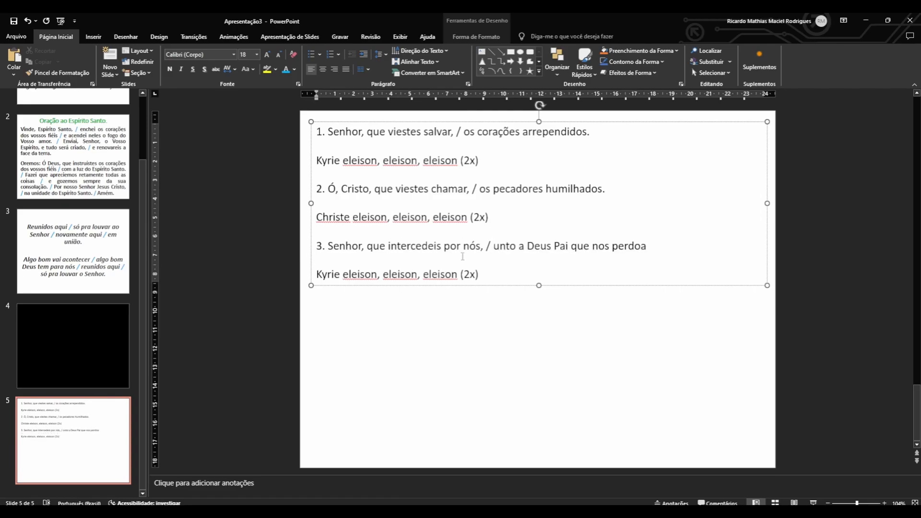
{"action": "type", "text": "j"}
{"action": "key", "text": "Escape"}
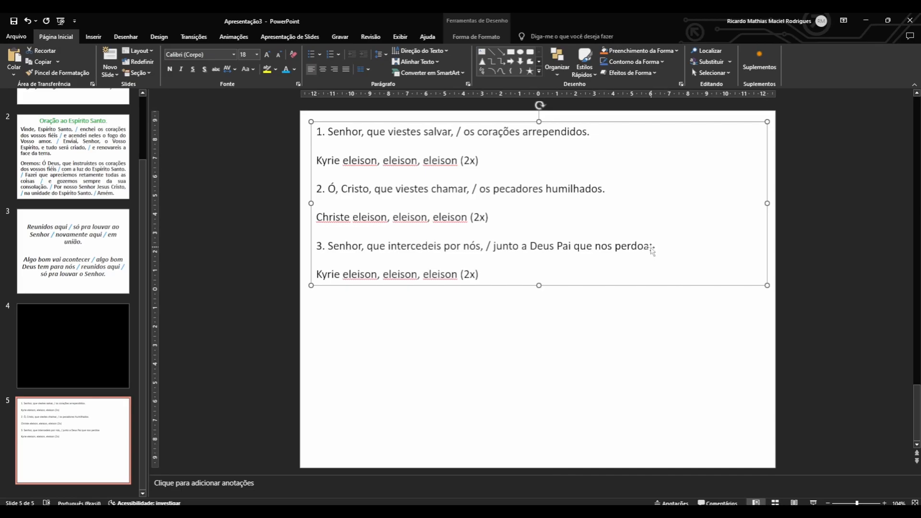
{"action": "left_click", "coordinate": [653, 251]}
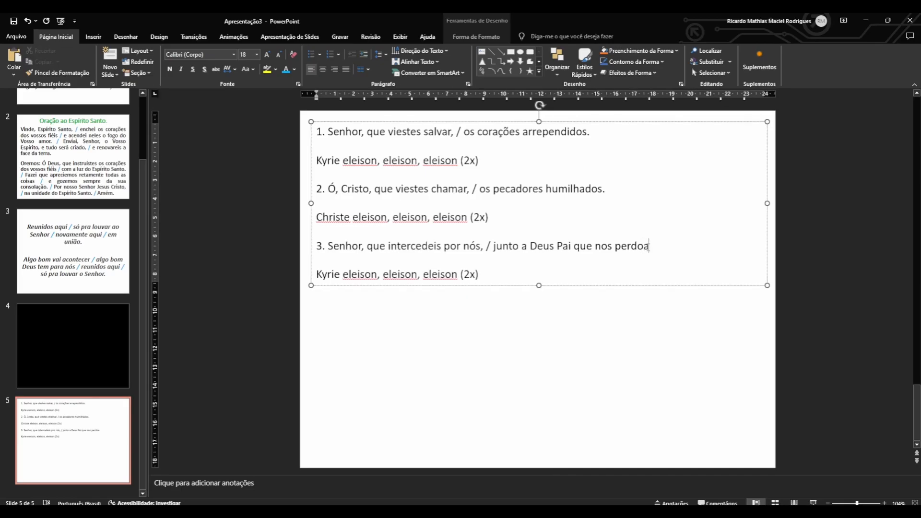
{"action": "type", "text": "."}
Make all the lyrics on slide 5 bold and set their font size to 36 pt.
{"action": "left_click_drag", "start_coordinate": [318, 130], "coordinate": [649, 339]}
{"action": "left_click", "coordinate": [649, 339]}
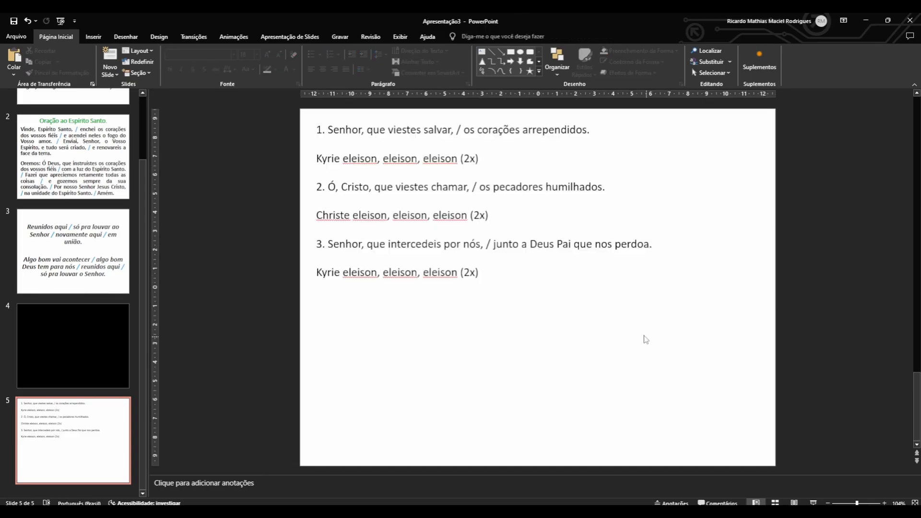
{"action": "left_click", "coordinate": [436, 132]}
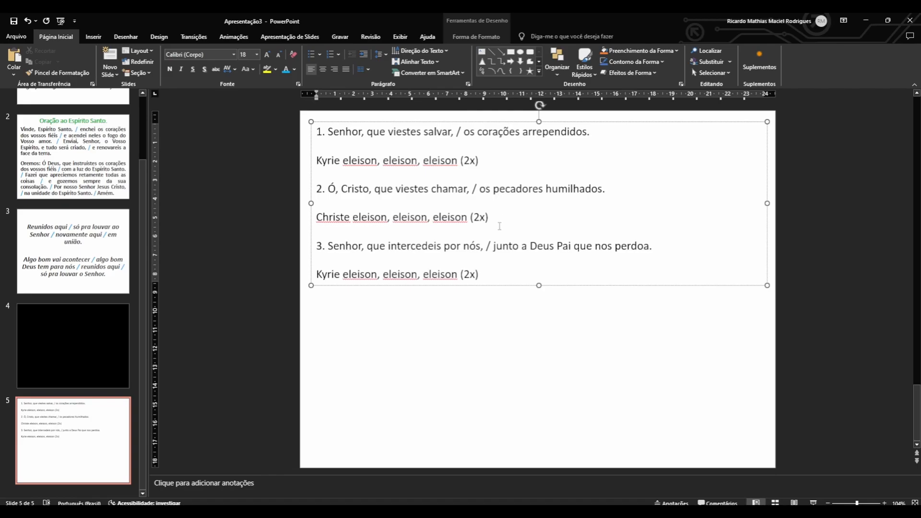
{"action": "left_click_drag", "start_coordinate": [495, 268], "coordinate": [318, 127]}
{"action": "left_click", "coordinate": [170, 69]}
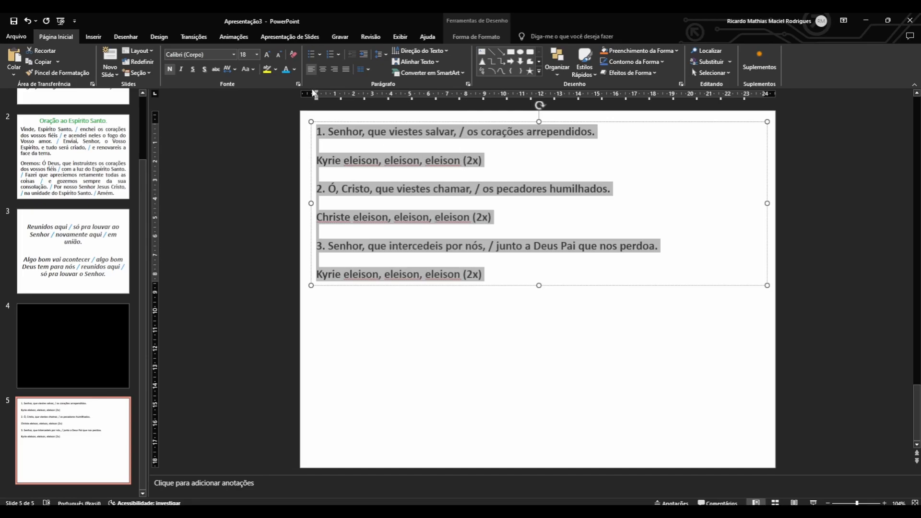
{"action": "left_click", "coordinate": [257, 55]}
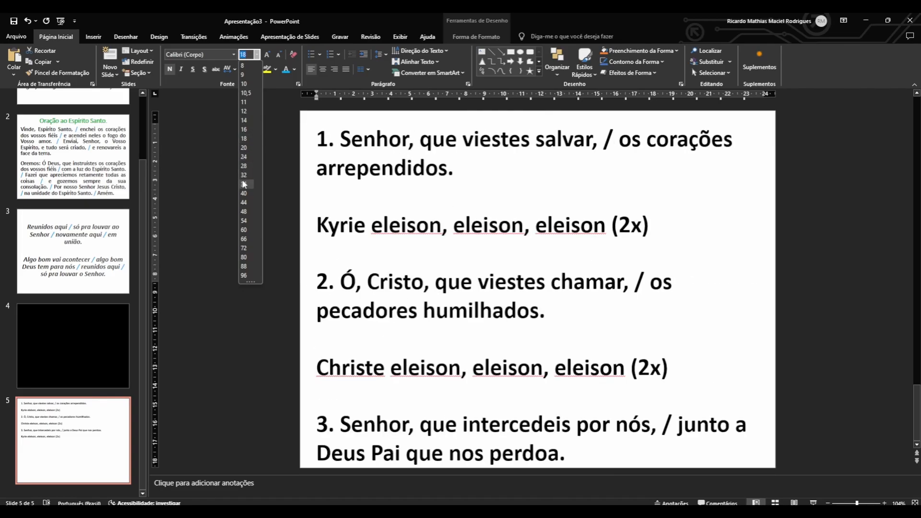
{"action": "left_click", "coordinate": [243, 184]}
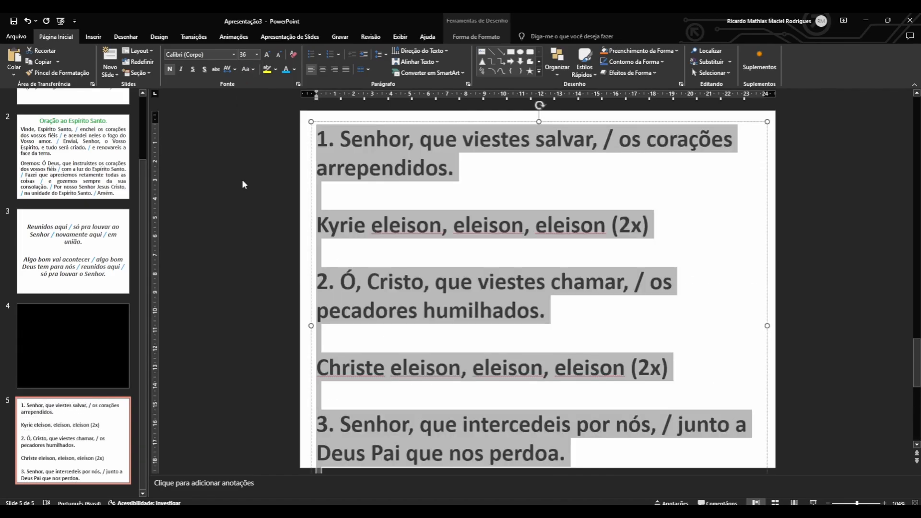
{"action": "left_click", "coordinate": [243, 183]}
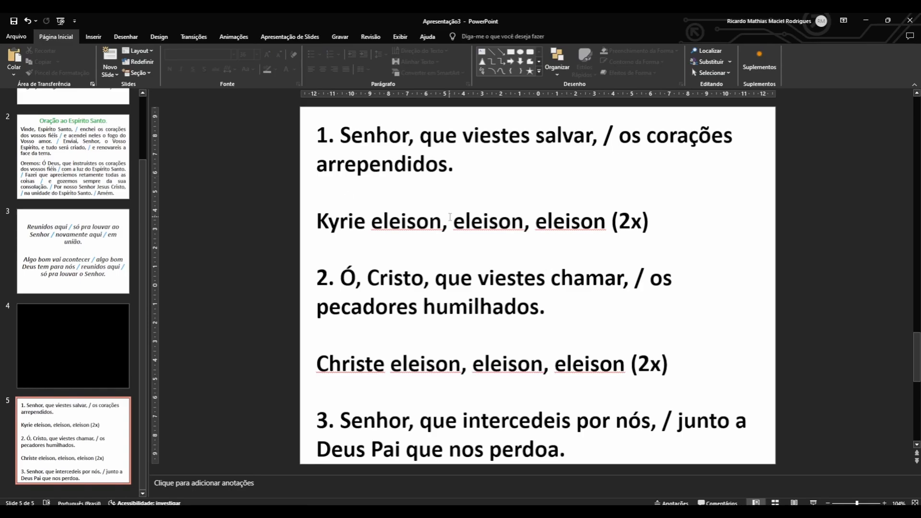
Examine how the enlarged lyrics fit on slide 5, comparing the stanzas, refrains and the spacing between them.
{"action": "scroll", "coordinate": [452, 403], "scroll_direction": "down", "scroll_amount": 3}
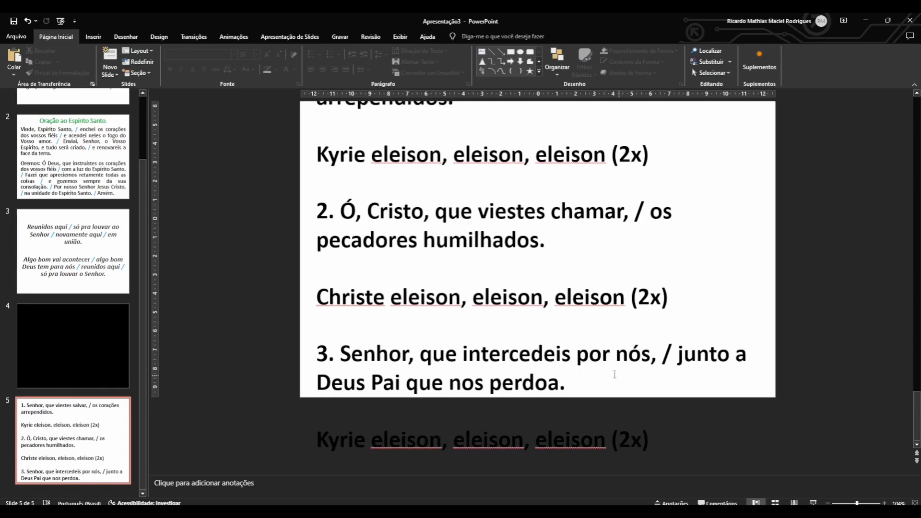
{"action": "scroll", "coordinate": [472, 279], "scroll_direction": "up", "scroll_amount": 3}
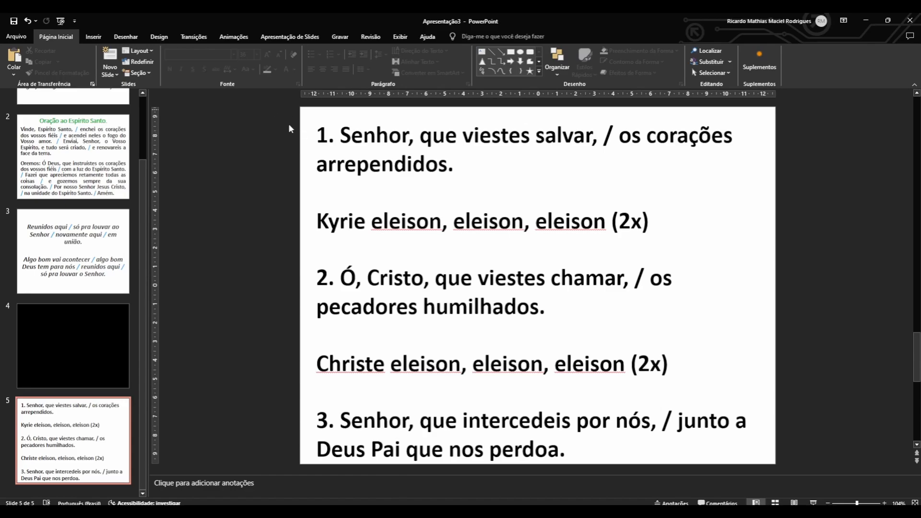
{"action": "scroll", "coordinate": [520, 383], "scroll_direction": "down", "scroll_amount": 2}
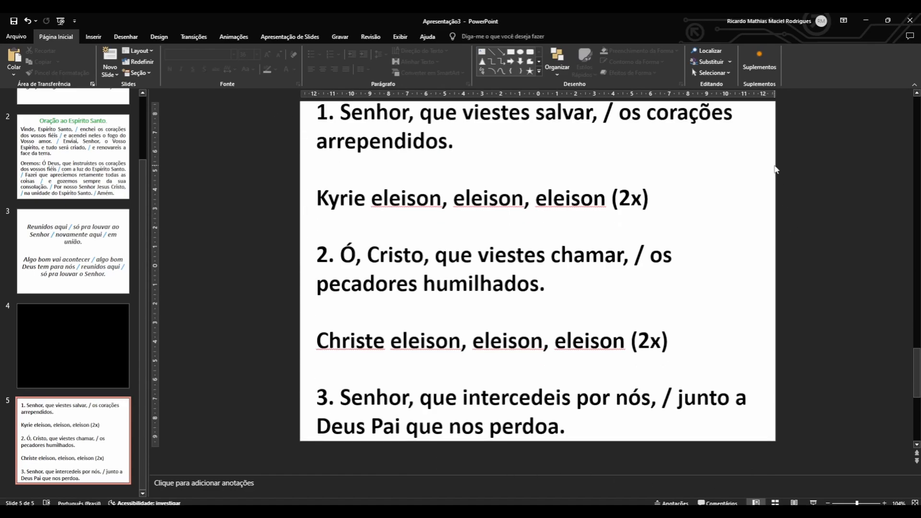
{"action": "scroll", "coordinate": [521, 383], "scroll_direction": "down", "scroll_amount": 2}
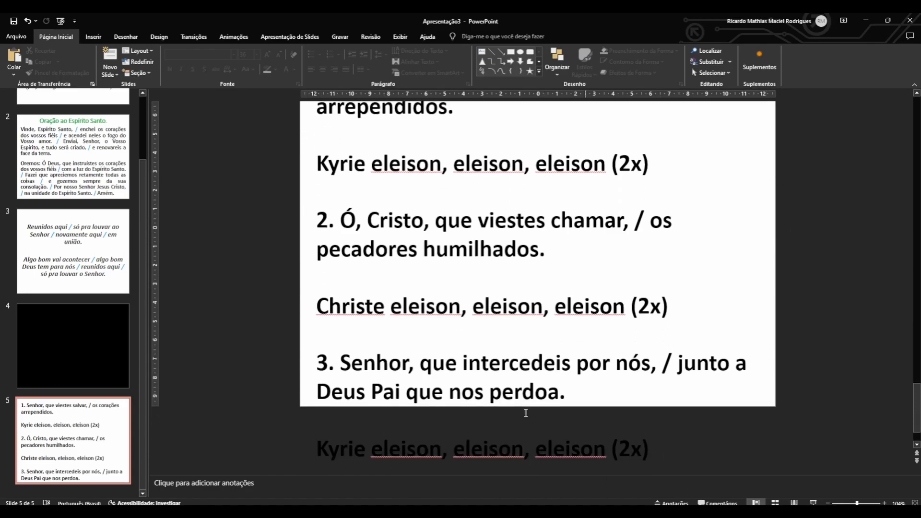
{"action": "scroll", "coordinate": [333, 313], "scroll_direction": "up", "scroll_amount": 2}
{"action": "scroll", "coordinate": [334, 312], "scroll_direction": "up", "scroll_amount": 3}
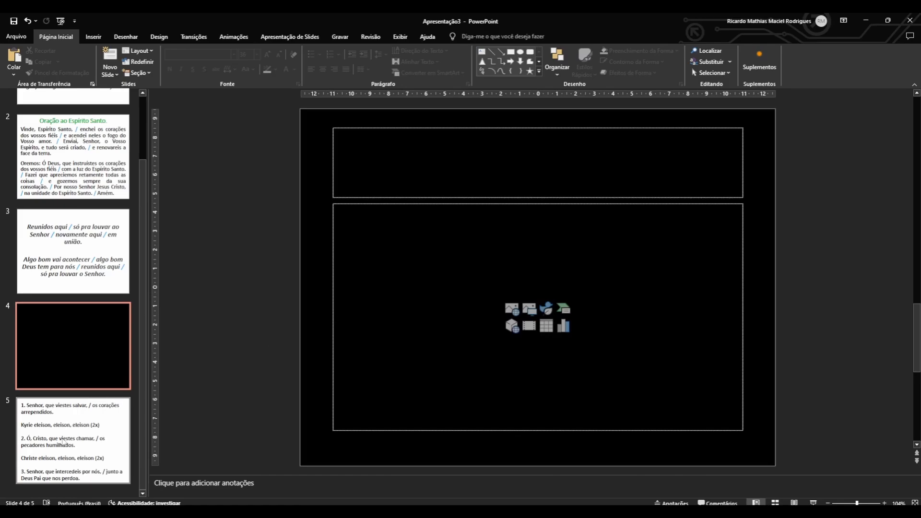
{"action": "left_click", "coordinate": [67, 463]}
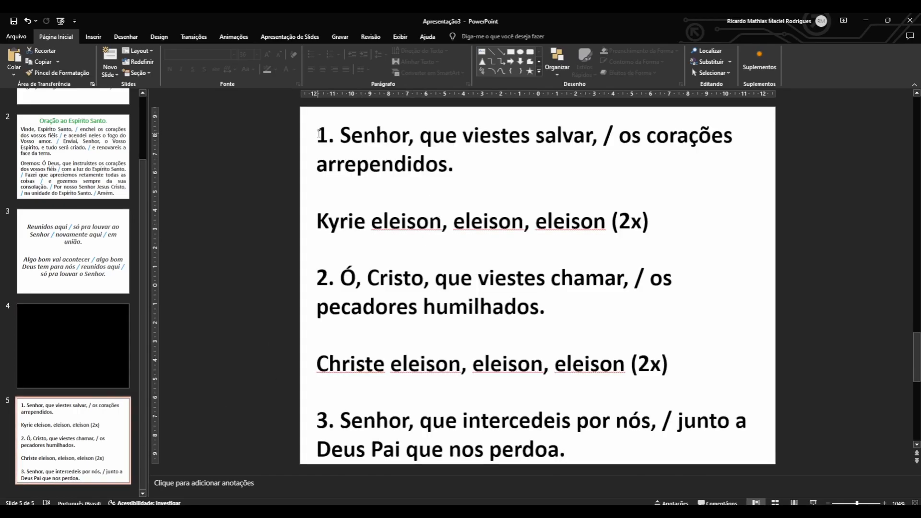
{"action": "left_click_drag", "start_coordinate": [315, 137], "coordinate": [459, 166]}
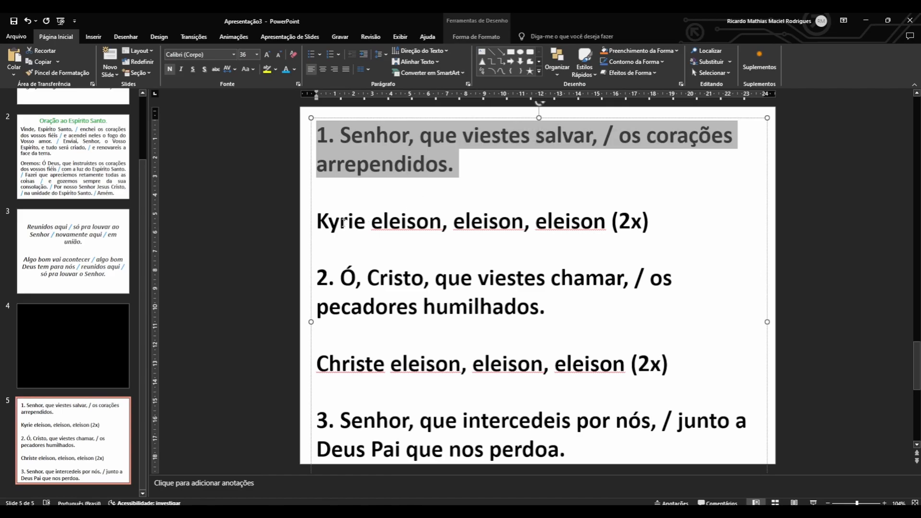
{"action": "left_click_drag", "start_coordinate": [317, 222], "coordinate": [660, 219]}
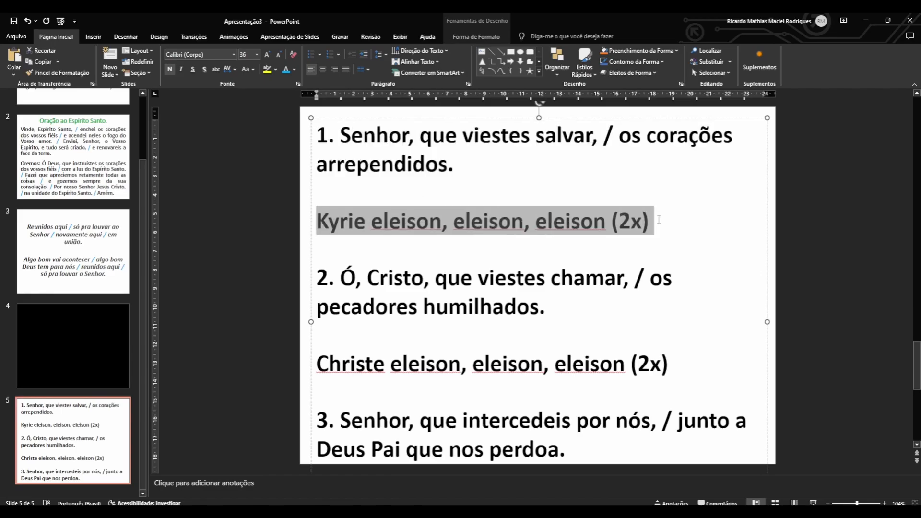
Set the blank lines before and after the first Kyrie refrain to 10 pt.
{"action": "double_click", "coordinate": [396, 194]}
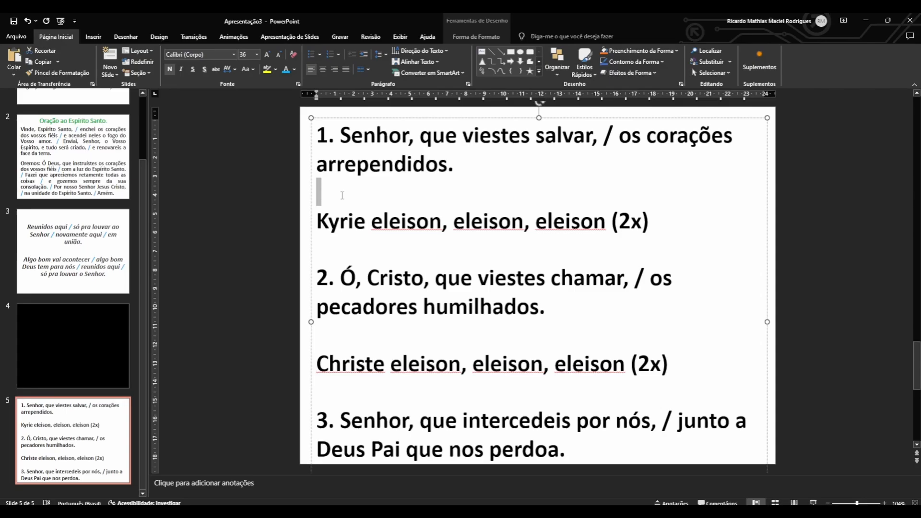
{"action": "left_click", "coordinate": [257, 54]}
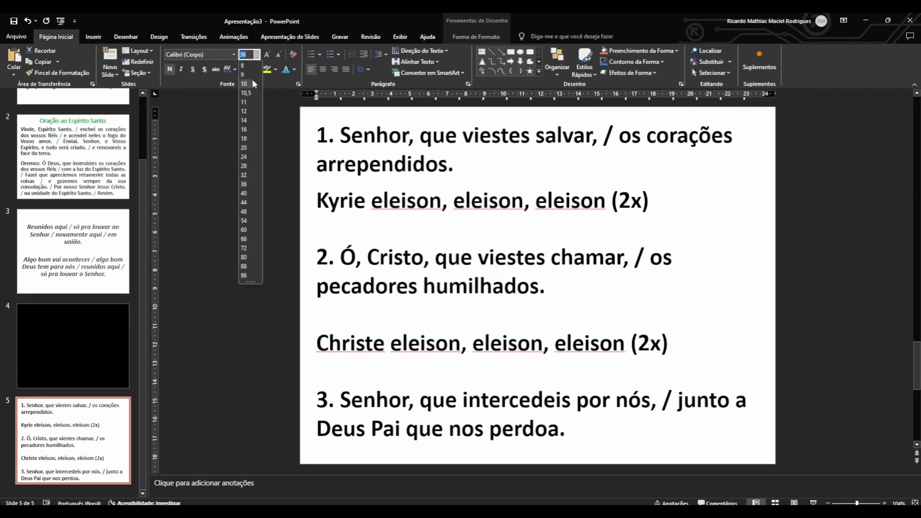
{"action": "left_click", "coordinate": [253, 83]}
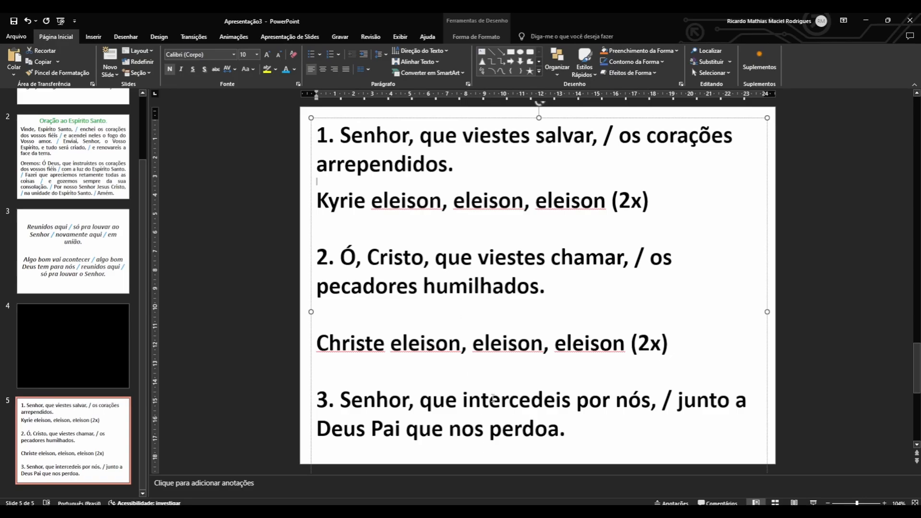
{"action": "scroll", "coordinate": [478, 424], "scroll_direction": "down", "scroll_amount": 1}
{"action": "scroll", "coordinate": [462, 355], "scroll_direction": "up", "scroll_amount": 1}
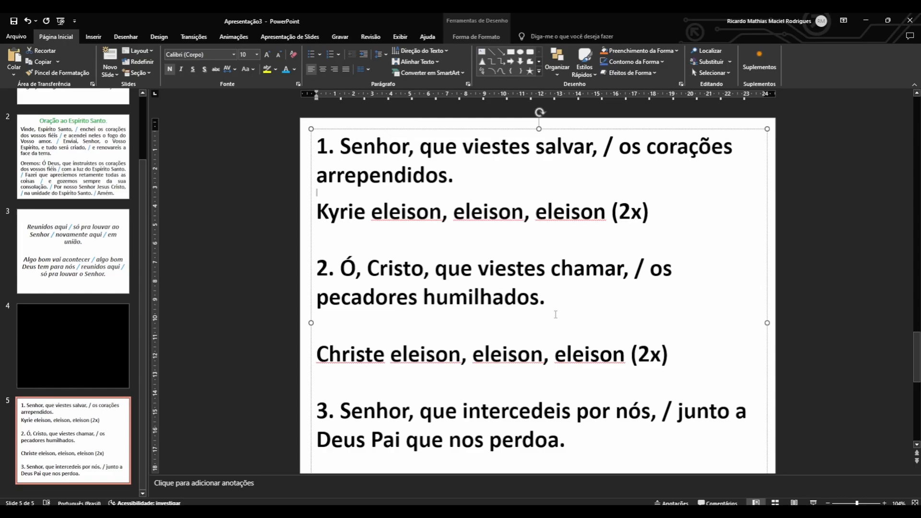
{"action": "double_click", "coordinate": [348, 239]}
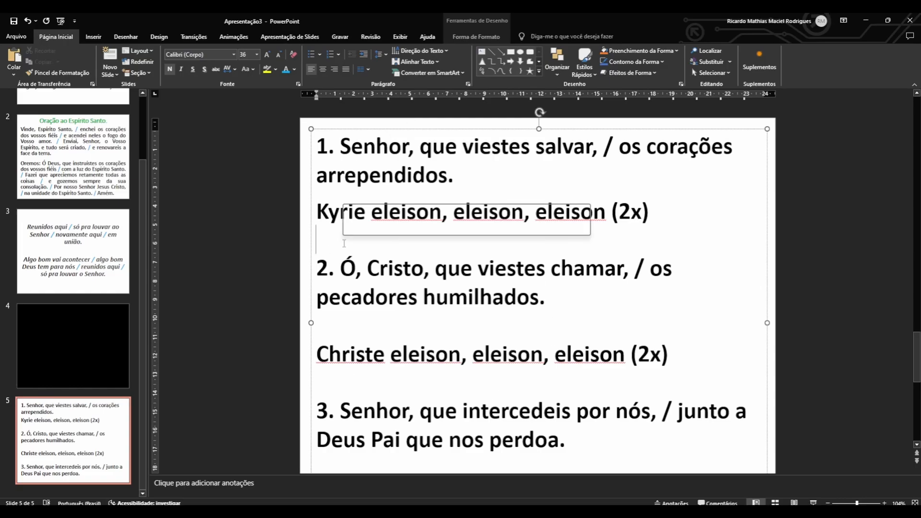
{"action": "left_click", "coordinate": [257, 55]}
{"action": "left_click", "coordinate": [250, 90]}
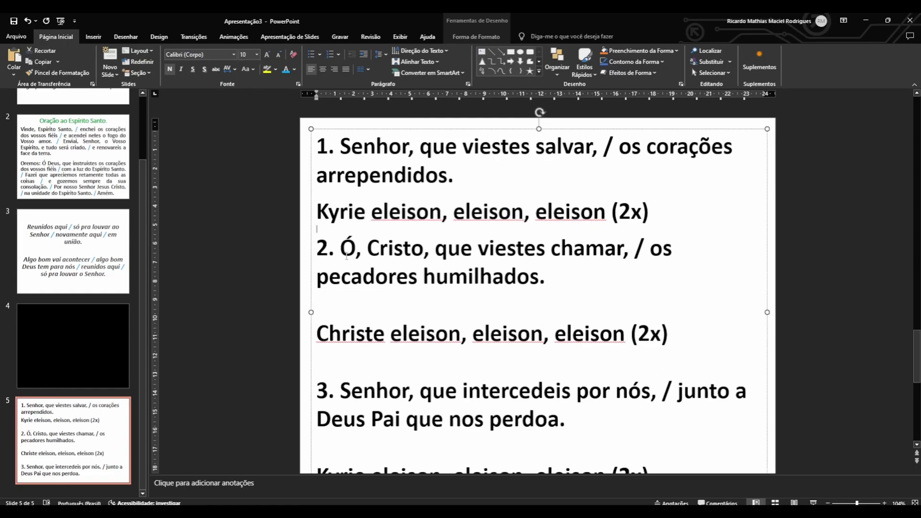
Set the blank lines around the Christe refrain and before the last Kyrie refrain to 10 pt.
{"action": "double_click", "coordinate": [357, 305]}
{"action": "left_click", "coordinate": [257, 55]}
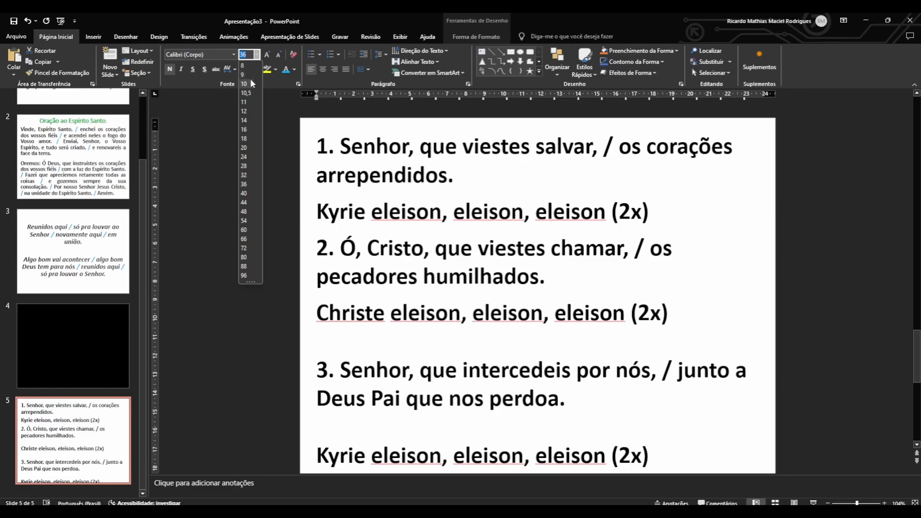
{"action": "left_click", "coordinate": [250, 79]}
{"action": "double_click", "coordinate": [376, 346]}
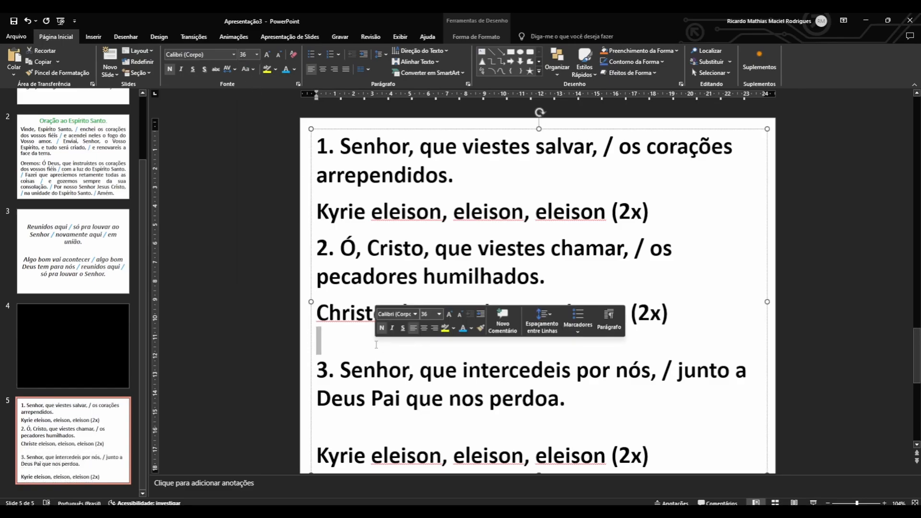
{"action": "left_click", "coordinate": [257, 55]}
{"action": "left_click", "coordinate": [249, 83]}
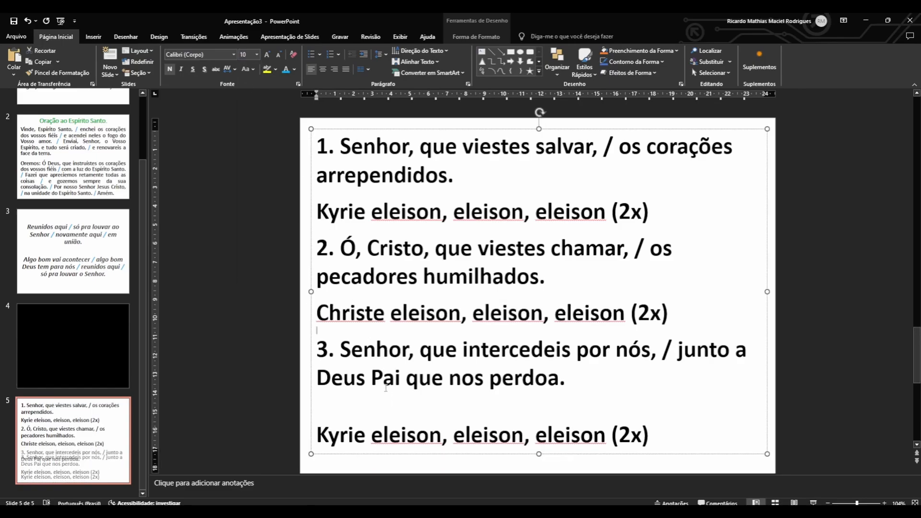
{"action": "left_click", "coordinate": [256, 55]}
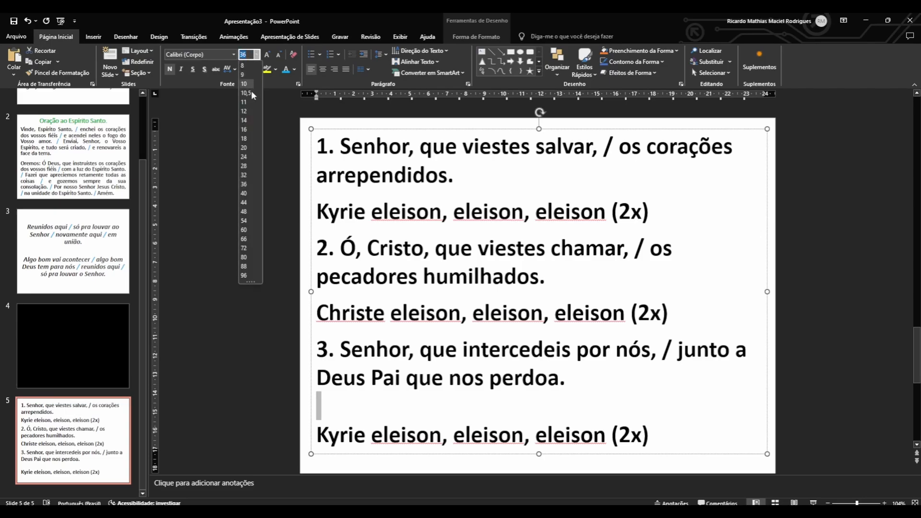
{"action": "left_click", "coordinate": [251, 90]}
{"action": "left_click", "coordinate": [521, 277]}
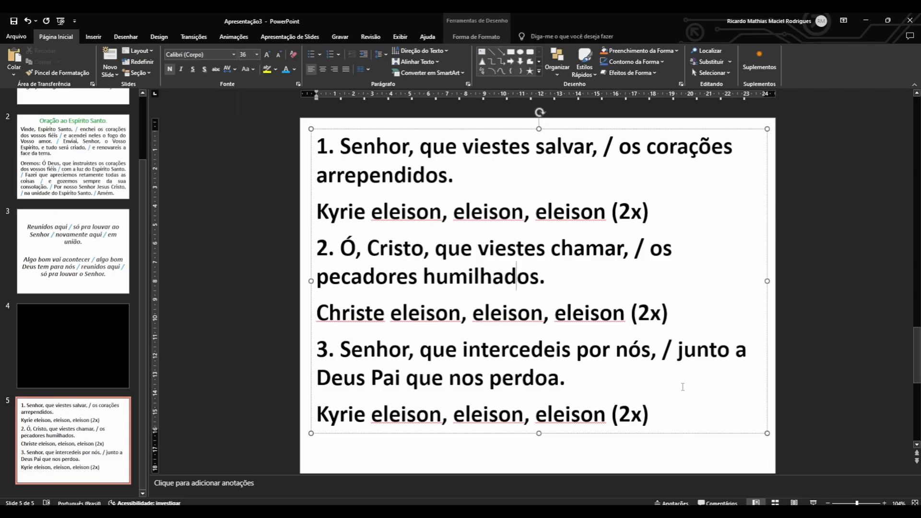
Increase the font size of the whole slide 5 text by one step, bringing the lyrics to 40 pt.
{"action": "left_click_drag", "start_coordinate": [682, 386], "coordinate": [657, 417]}
{"action": "key", "text": "ctrl+a"}
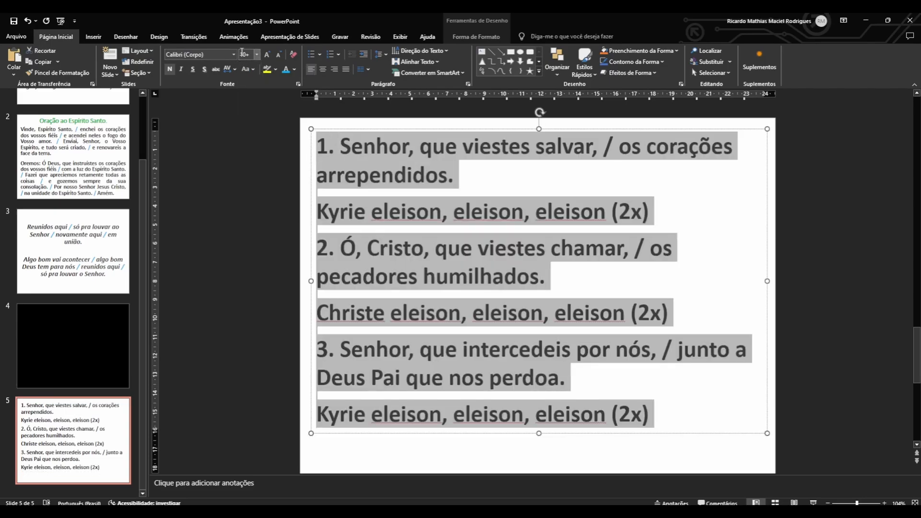
{"action": "left_click", "coordinate": [267, 54]}
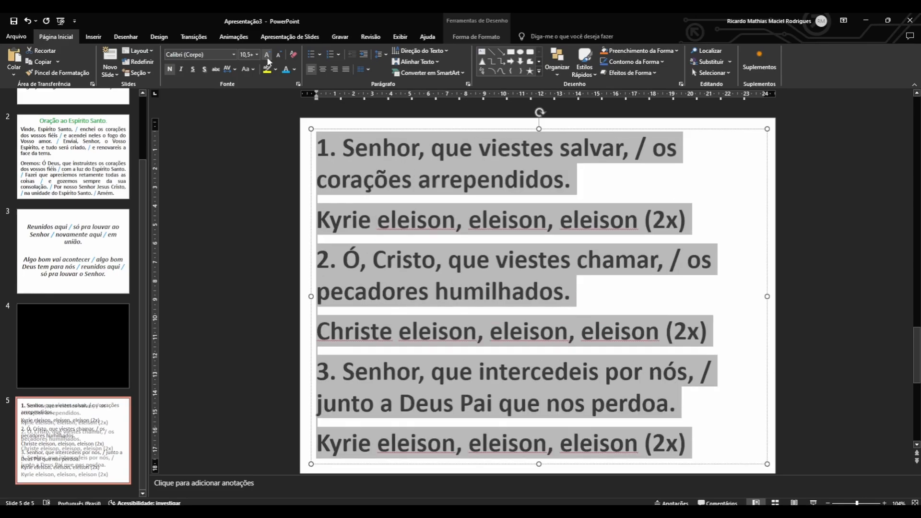
{"action": "left_click", "coordinate": [265, 195]}
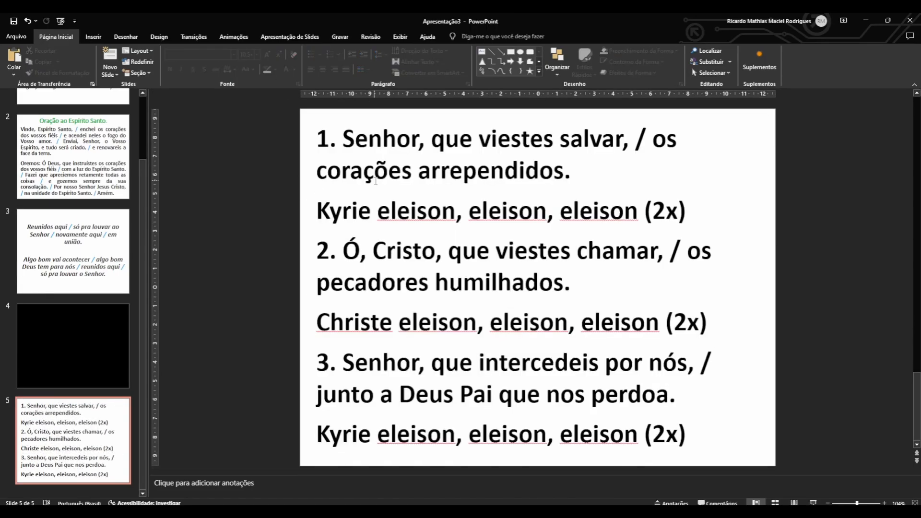
{"action": "left_click", "coordinate": [374, 175]}
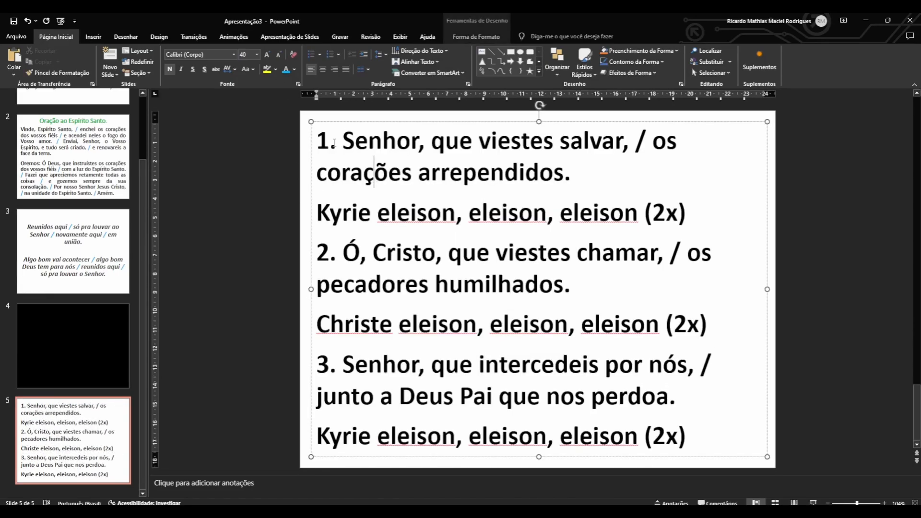
Center the first Kyrie refrain on slide 5, following the alignment of the song lyrics on slide 3.
{"action": "left_click_drag", "start_coordinate": [329, 140], "coordinate": [742, 446]}
{"action": "left_click", "coordinate": [644, 268]}
{"action": "triple_click", "coordinate": [398, 213]}
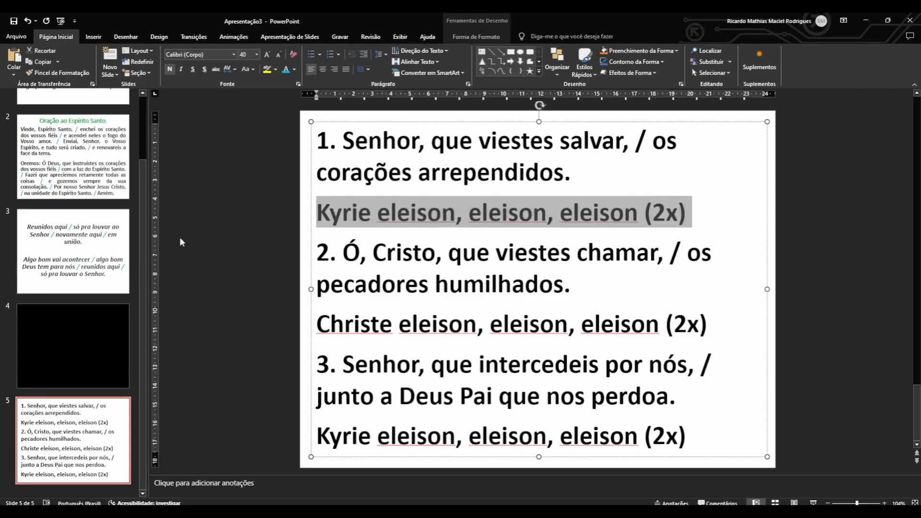
{"action": "left_click", "coordinate": [63, 256]}
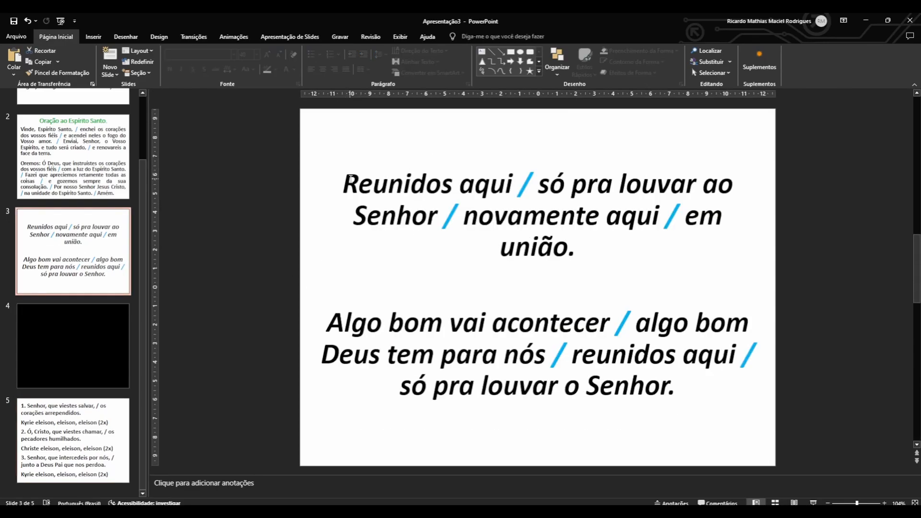
{"action": "left_click_drag", "start_coordinate": [346, 176], "coordinate": [605, 245]}
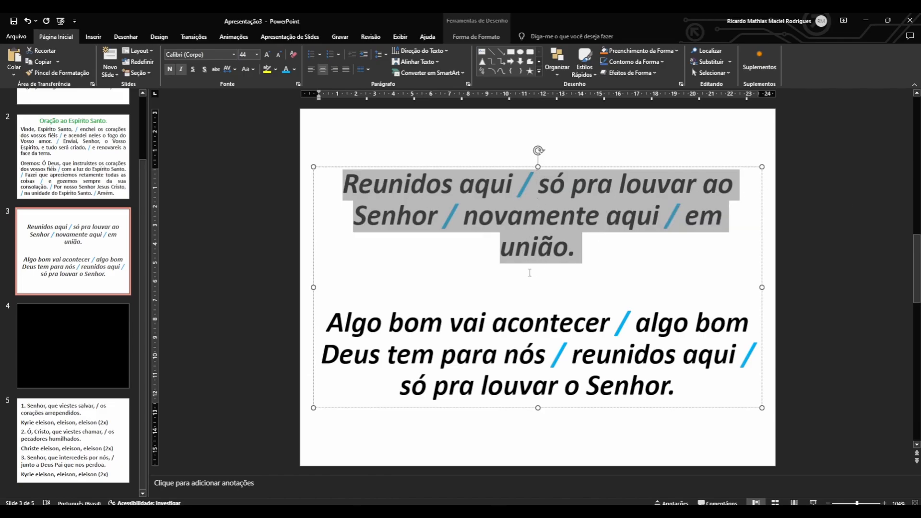
{"action": "left_click", "coordinate": [72, 439]}
{"action": "left_click", "coordinate": [442, 214]}
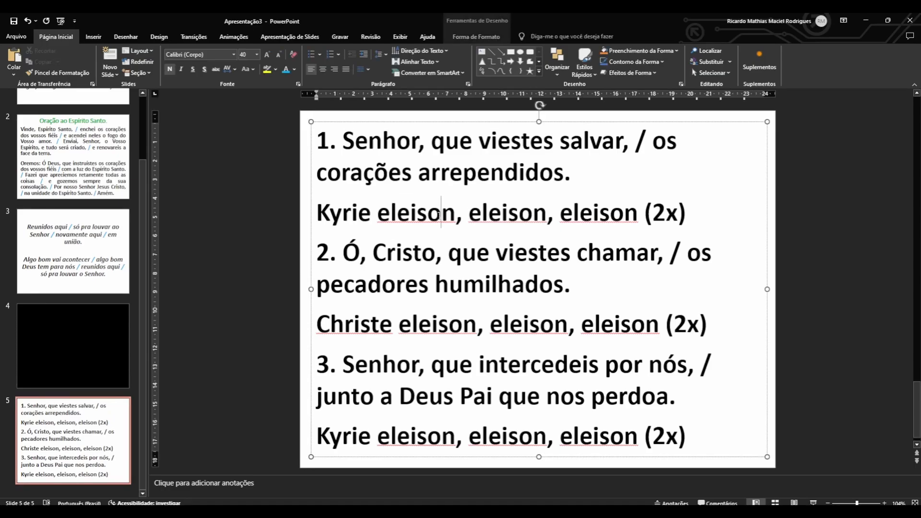
{"action": "triple_click", "coordinate": [441, 213]}
{"action": "left_click", "coordinate": [323, 69]}
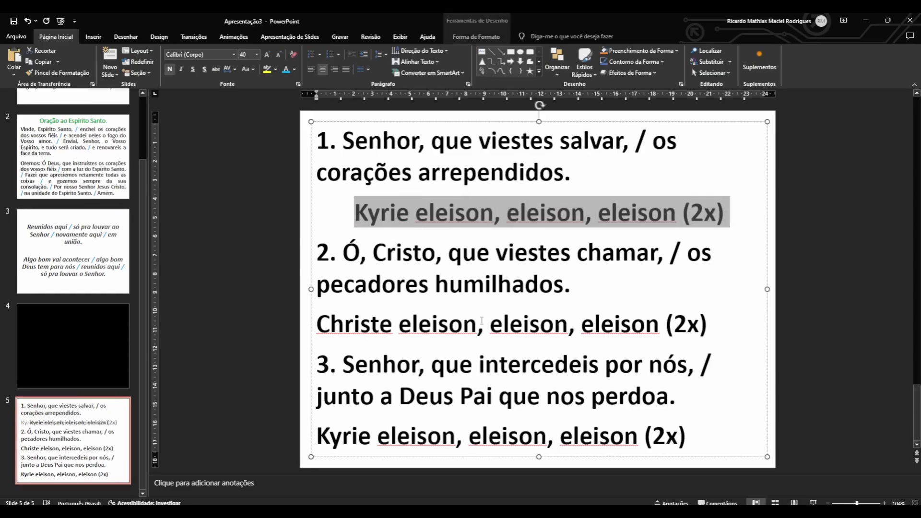
Center the Christe refrain and the last Kyrie refrain on slide 5.
{"action": "left_click", "coordinate": [482, 320]}
{"action": "triple_click", "coordinate": [482, 321]}
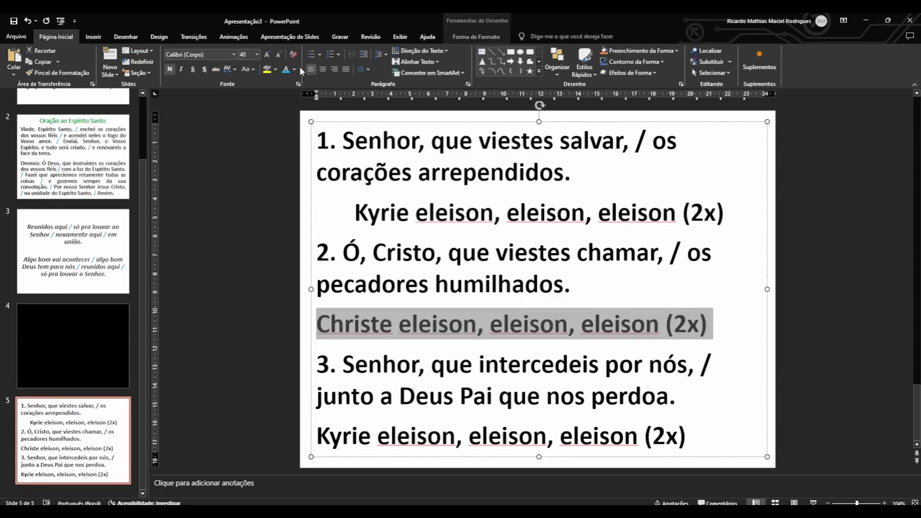
{"action": "left_click", "coordinate": [323, 69]}
{"action": "double_click", "coordinate": [536, 435]}
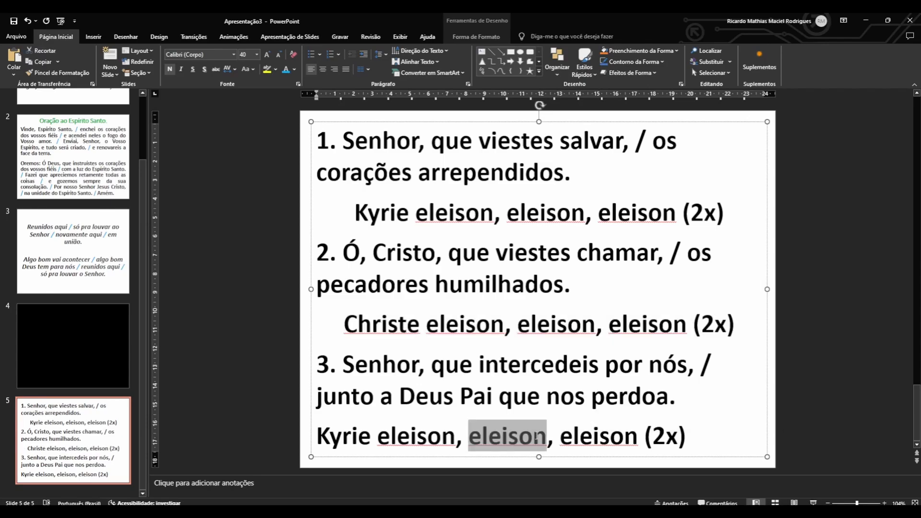
{"action": "triple_click", "coordinate": [537, 435]}
{"action": "left_click", "coordinate": [323, 69]}
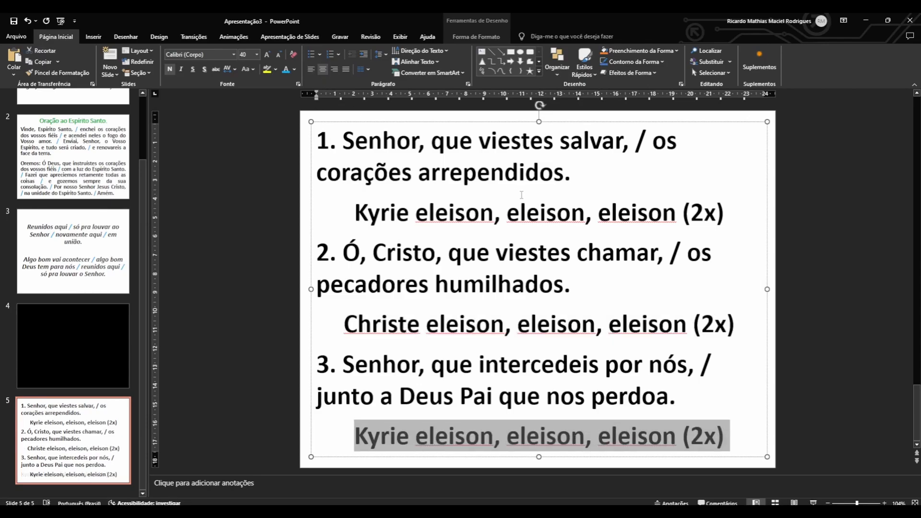
Justify the first stanza on slide 5, following the alignment of the prayer text on slide 2.
{"action": "left_click", "coordinate": [521, 195]}
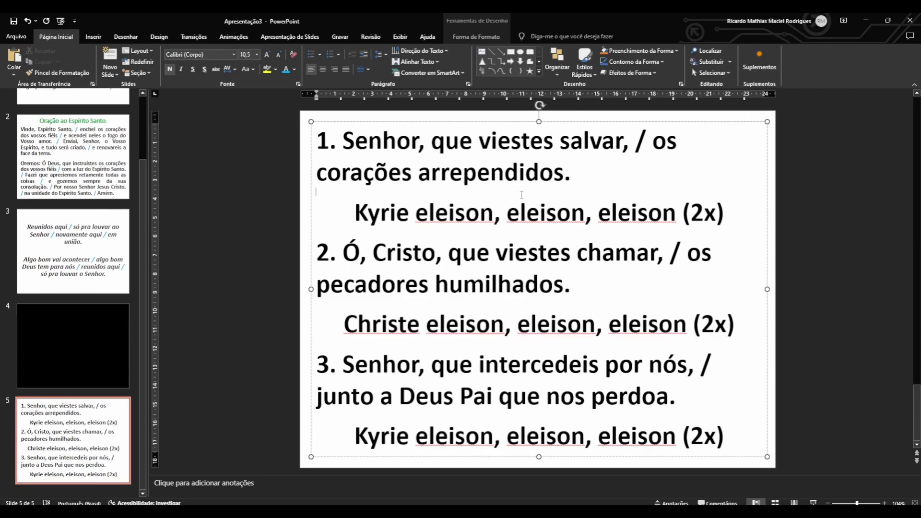
{"action": "triple_click", "coordinate": [517, 154]}
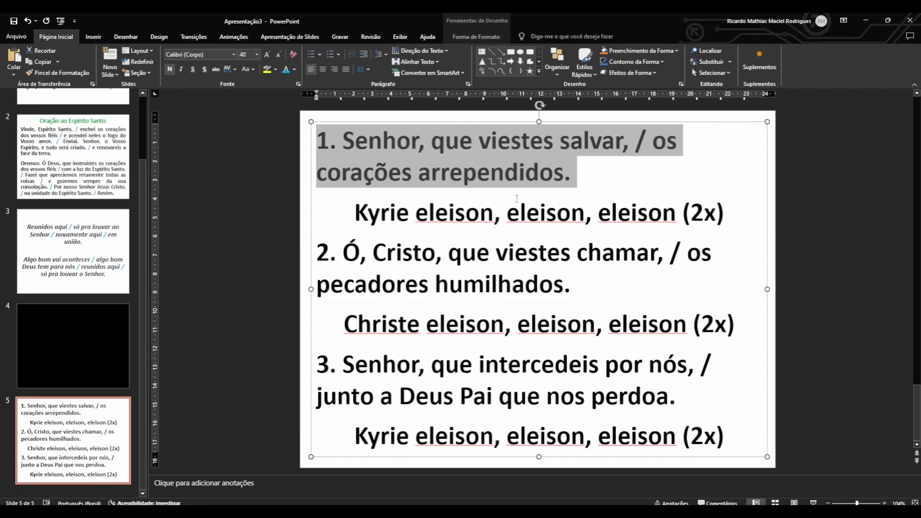
{"action": "left_click", "coordinate": [73, 156]}
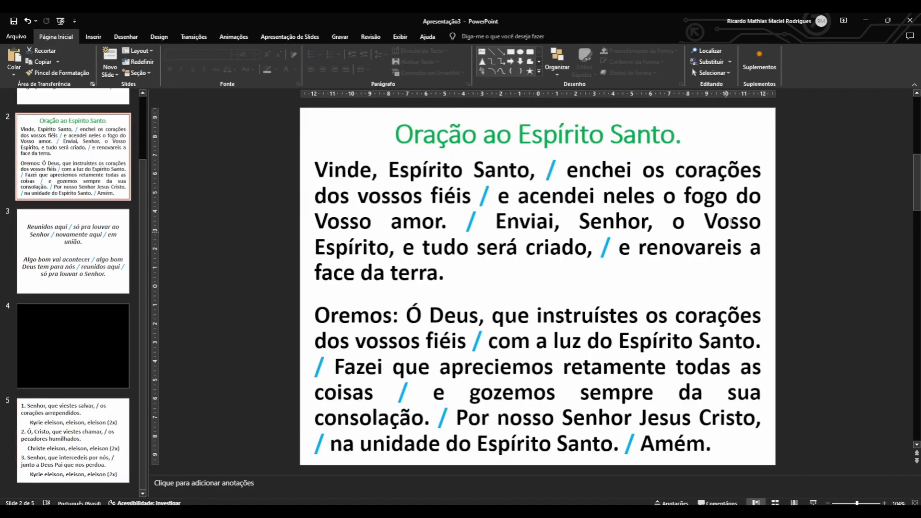
{"action": "left_click", "coordinate": [73, 441]}
{"action": "left_click", "coordinate": [500, 163]}
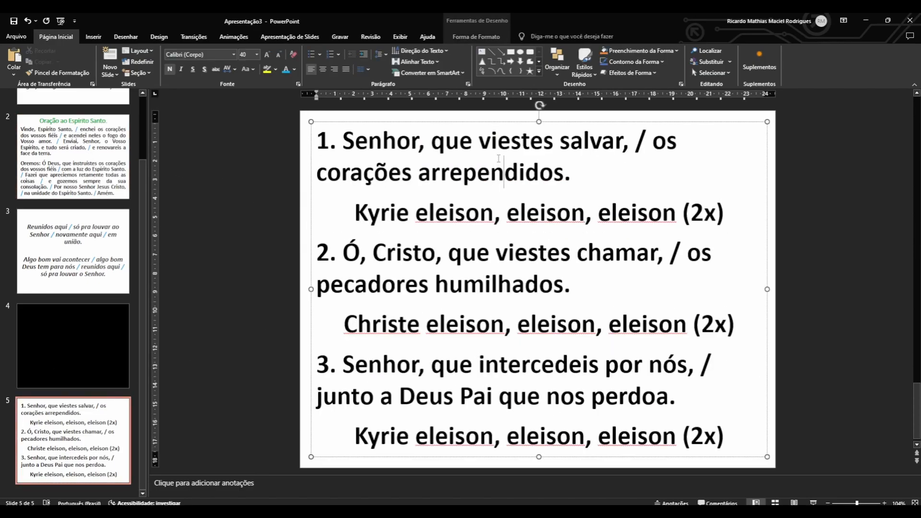
{"action": "triple_click", "coordinate": [499, 159]}
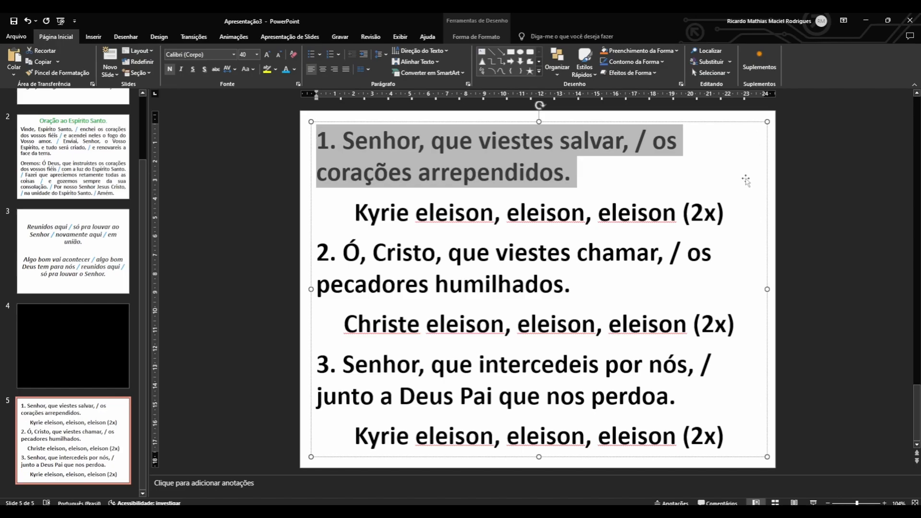
{"action": "left_click", "coordinate": [347, 69]}
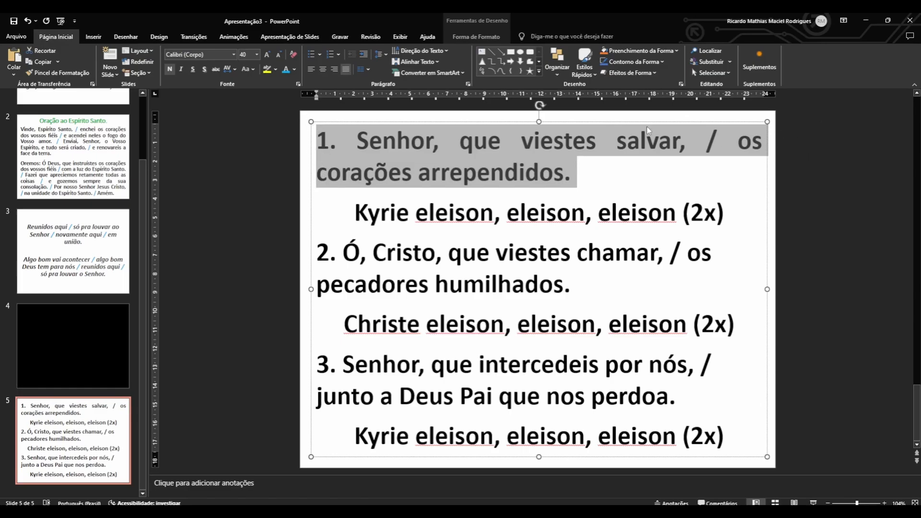
{"action": "left_click", "coordinate": [798, 169]}
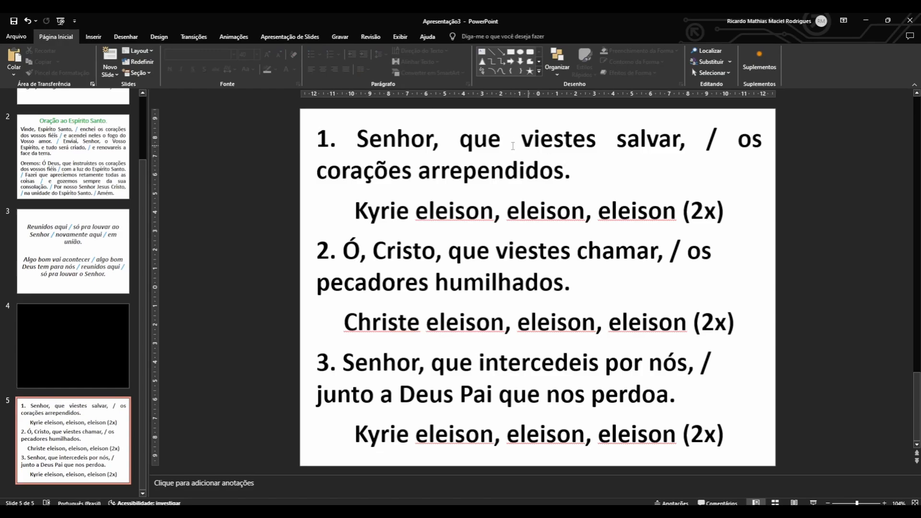
Switch the first stanza to left alignment and back to justified to compare the two layouts.
{"action": "triple_click", "coordinate": [445, 158]}
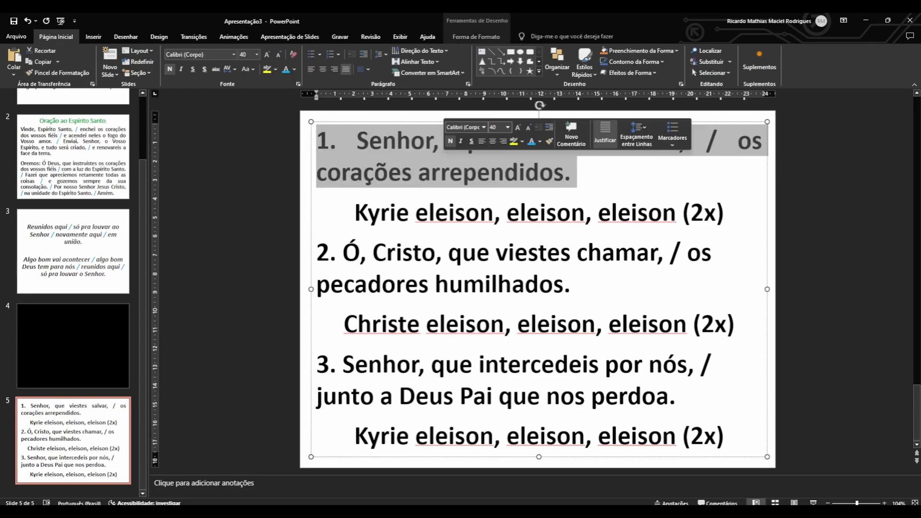
{"action": "left_click", "coordinate": [312, 70]}
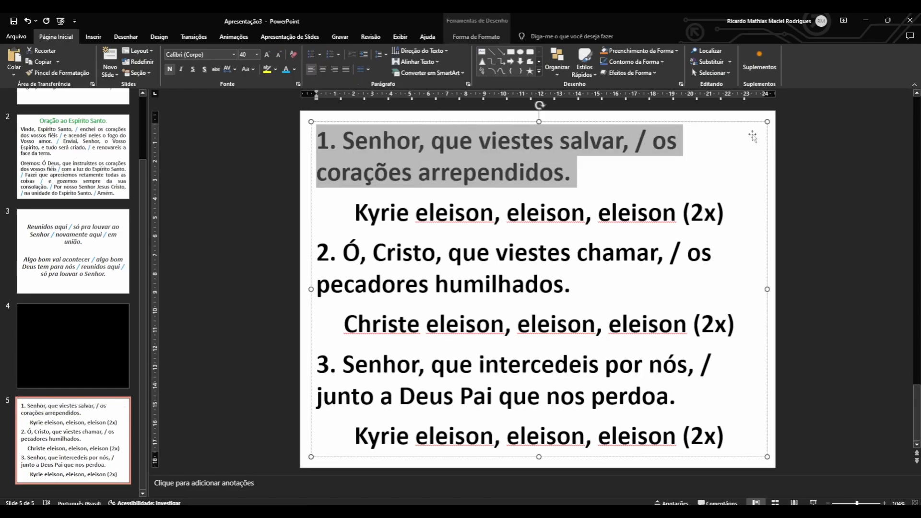
{"action": "left_click", "coordinate": [349, 67]}
Justify the second and third stanzas on slide 5.
{"action": "triple_click", "coordinate": [437, 284]}
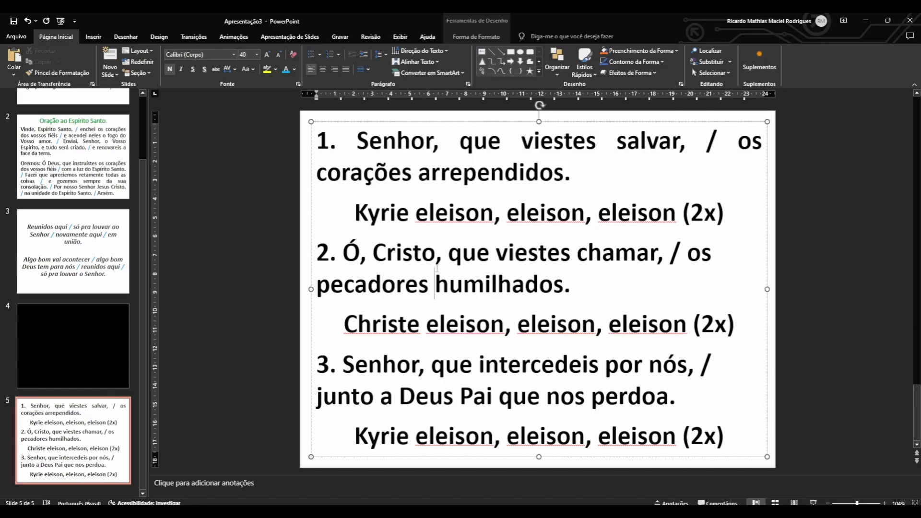
{"action": "left_click", "coordinate": [349, 69]}
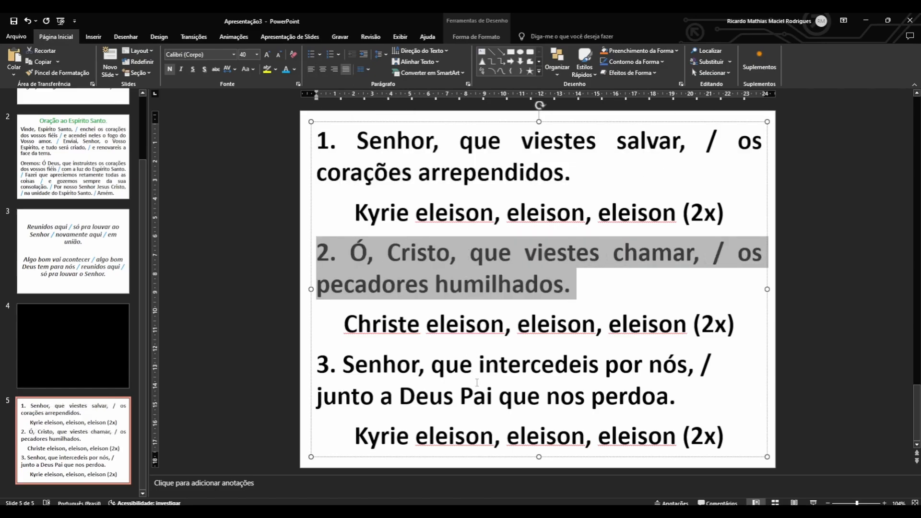
{"action": "triple_click", "coordinate": [535, 397]}
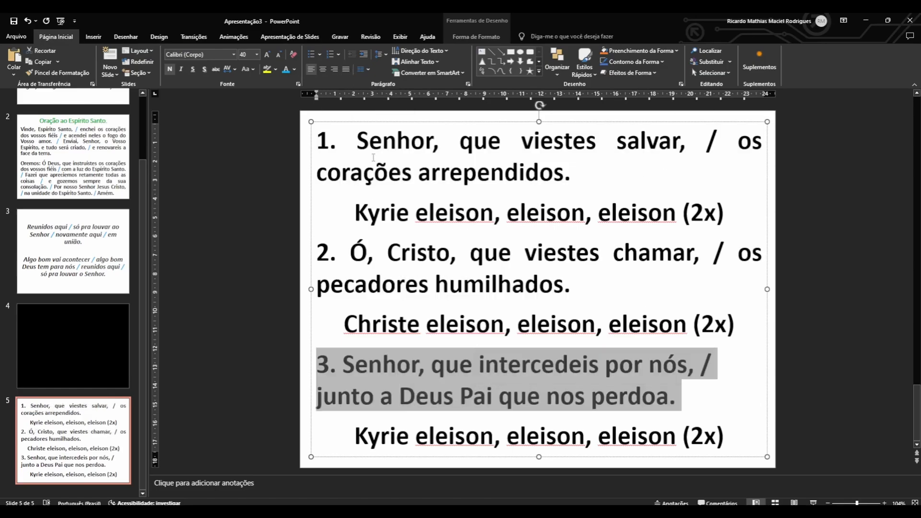
{"action": "left_click", "coordinate": [345, 69]}
{"action": "left_click", "coordinate": [804, 319]}
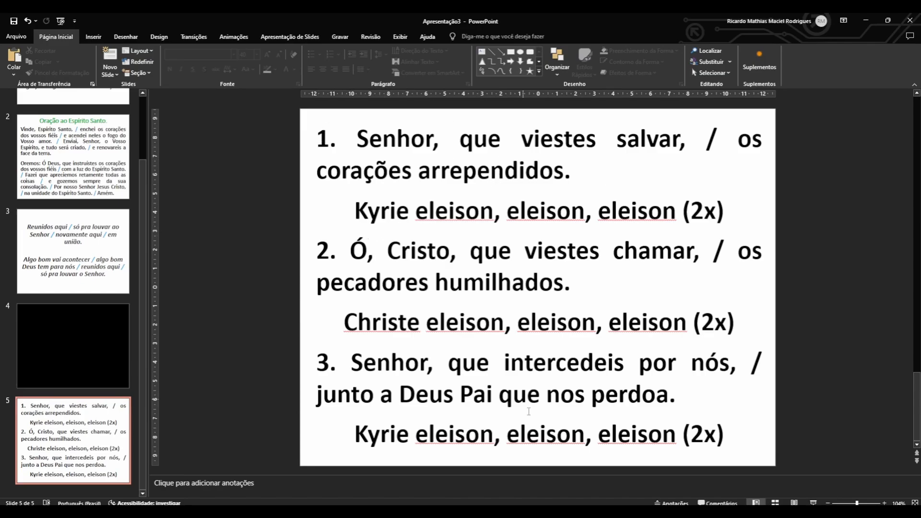
Color the slash in each of the three stanzas on slide 5 light blue.
{"action": "double_click", "coordinate": [711, 140]}
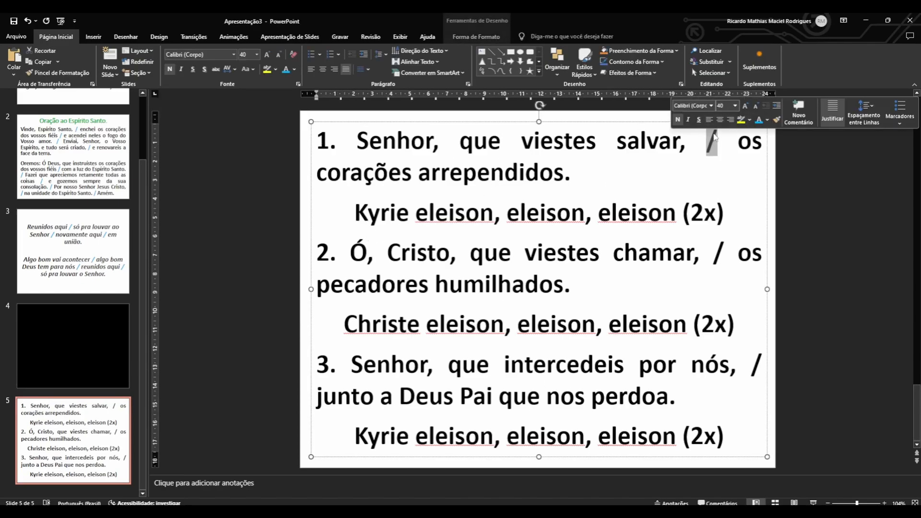
{"action": "left_click", "coordinate": [759, 120]}
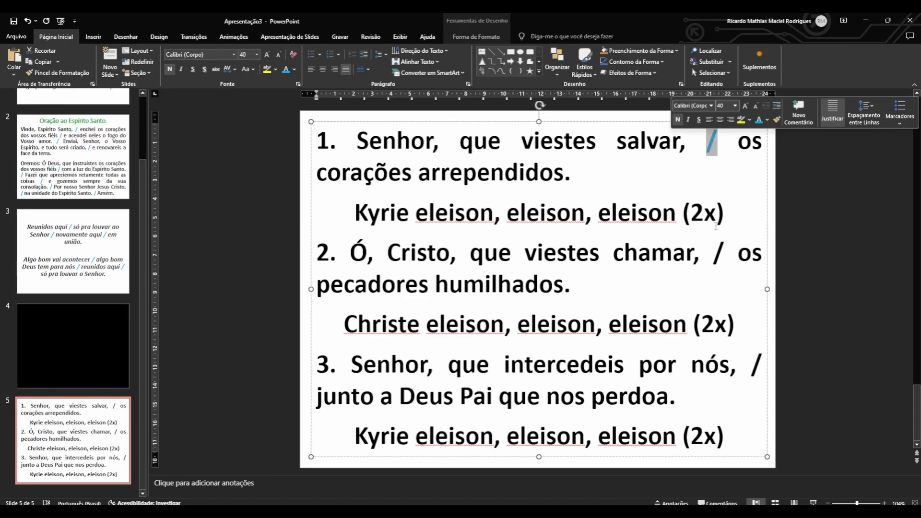
{"action": "double_click", "coordinate": [718, 253]}
{"action": "left_click", "coordinate": [760, 240]}
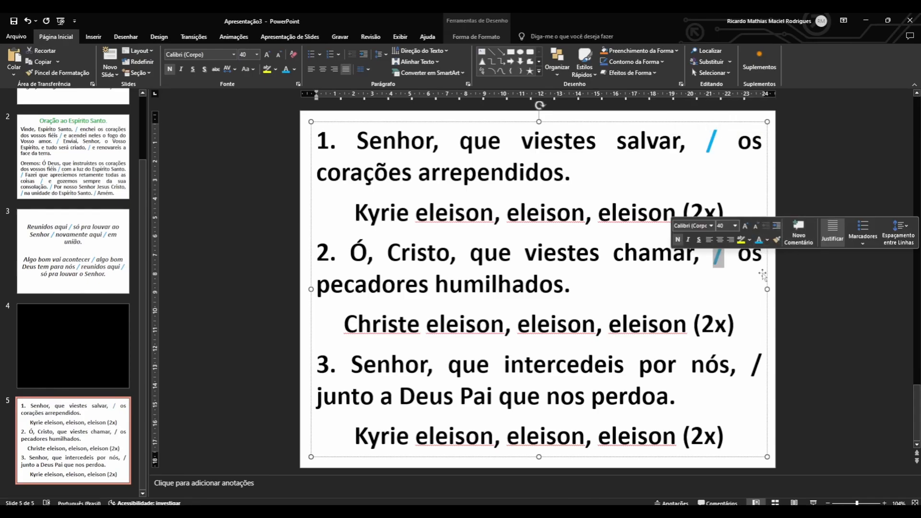
{"action": "double_click", "coordinate": [755, 366]}
{"action": "left_click", "coordinate": [773, 351]}
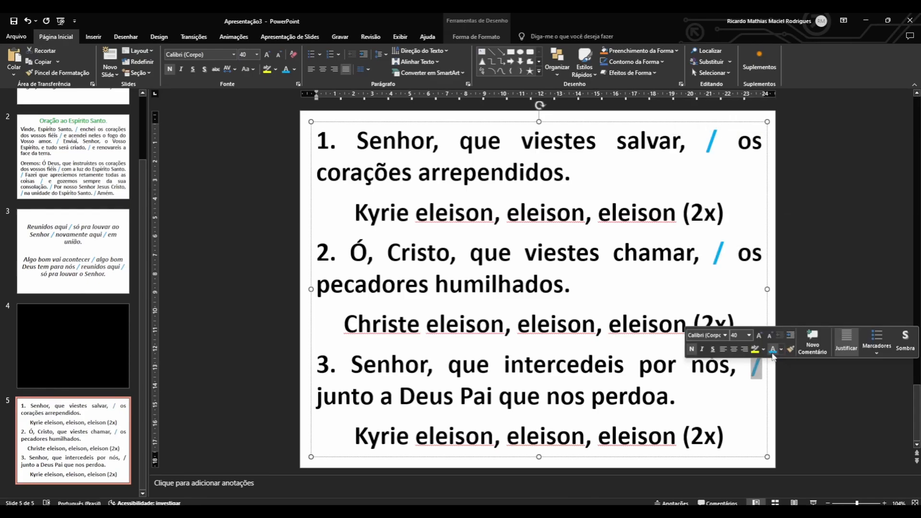
{"action": "left_click", "coordinate": [710, 194]}
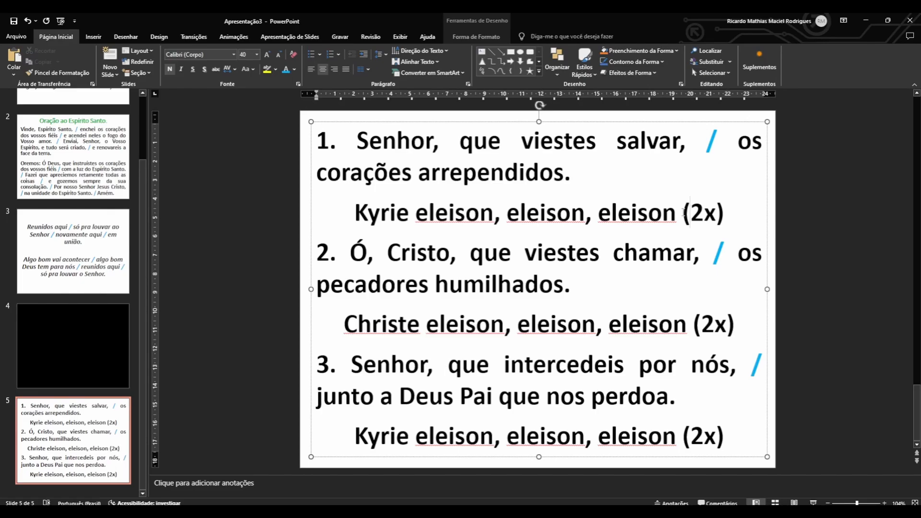
Color the "(2x)" at the end of each of the three refrains red.
{"action": "left_click_drag", "start_coordinate": [684, 211], "coordinate": [726, 225]}
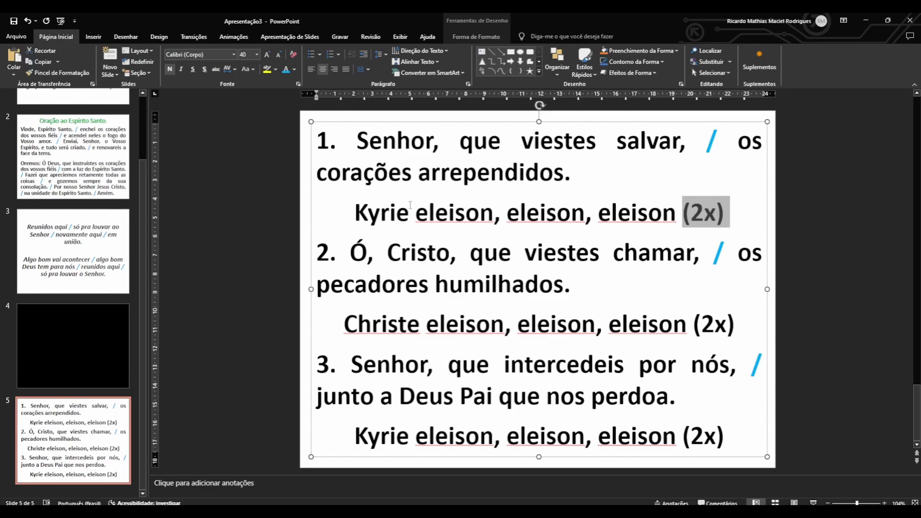
{"action": "left_click", "coordinate": [295, 69]}
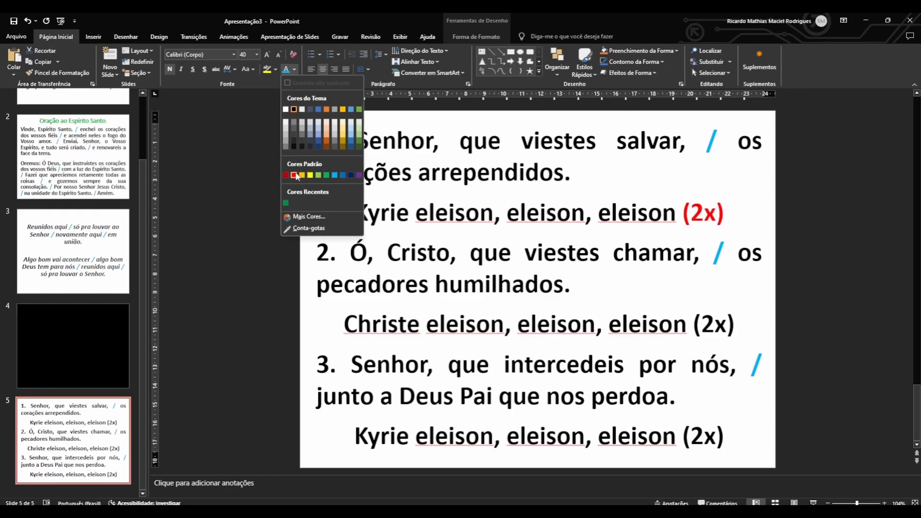
{"action": "left_click", "coordinate": [294, 174]}
{"action": "left_click_drag", "start_coordinate": [694, 324], "coordinate": [739, 325]}
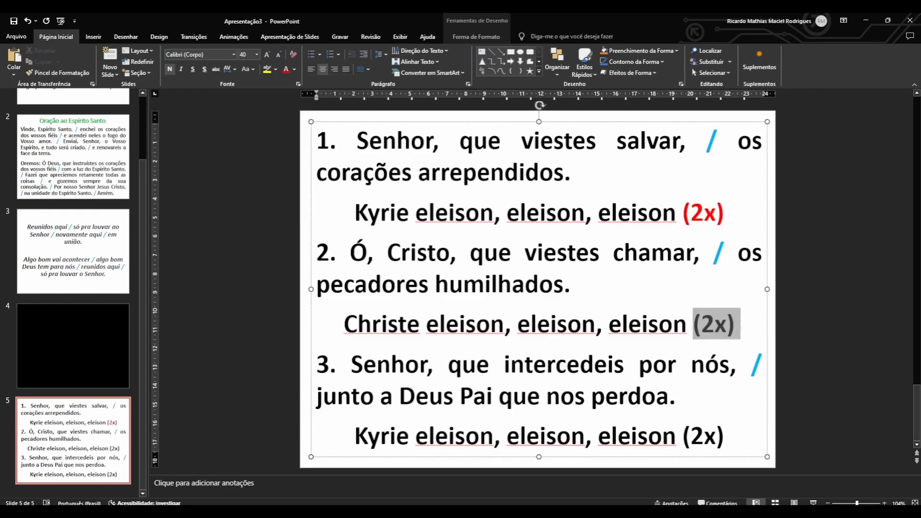
{"action": "left_click", "coordinate": [287, 69]}
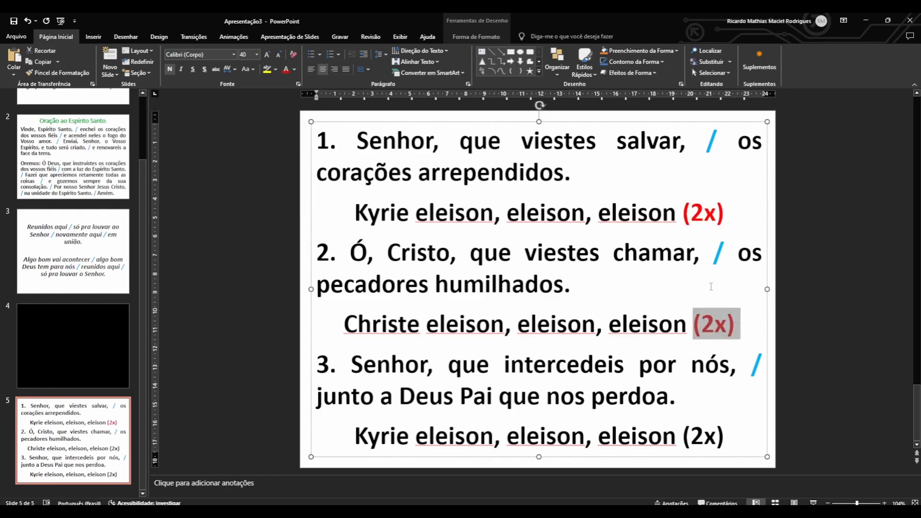
{"action": "left_click_drag", "start_coordinate": [684, 437], "coordinate": [725, 436]}
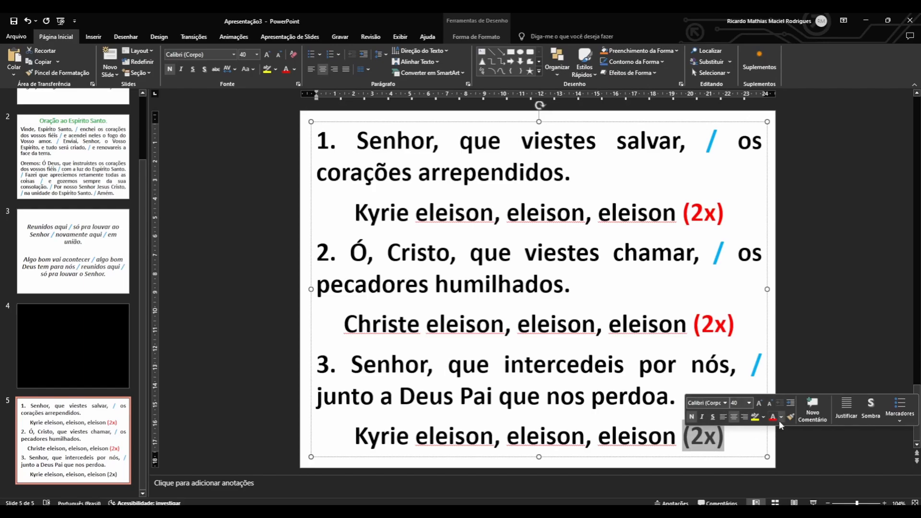
{"action": "left_click", "coordinate": [772, 418]}
{"action": "left_click", "coordinate": [821, 281]}
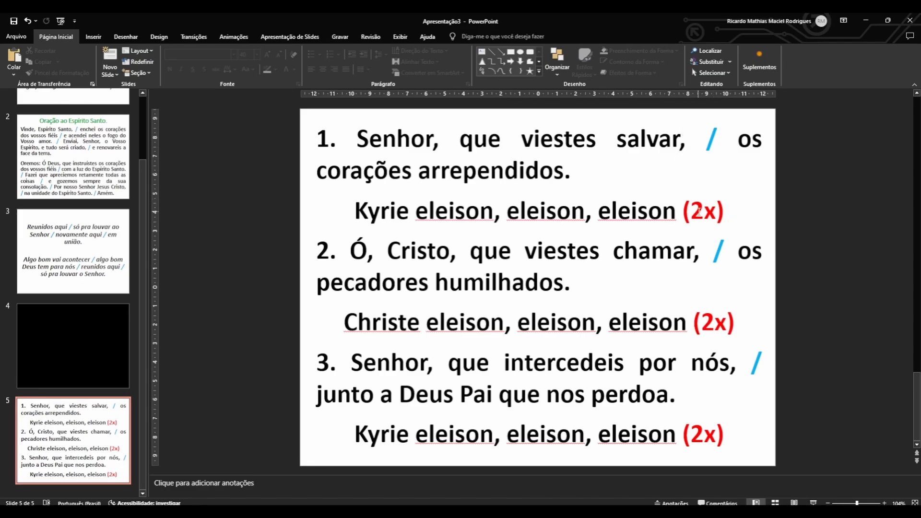
{"action": "left_click", "coordinate": [340, 141]}
{"action": "double_click", "coordinate": [333, 138]}
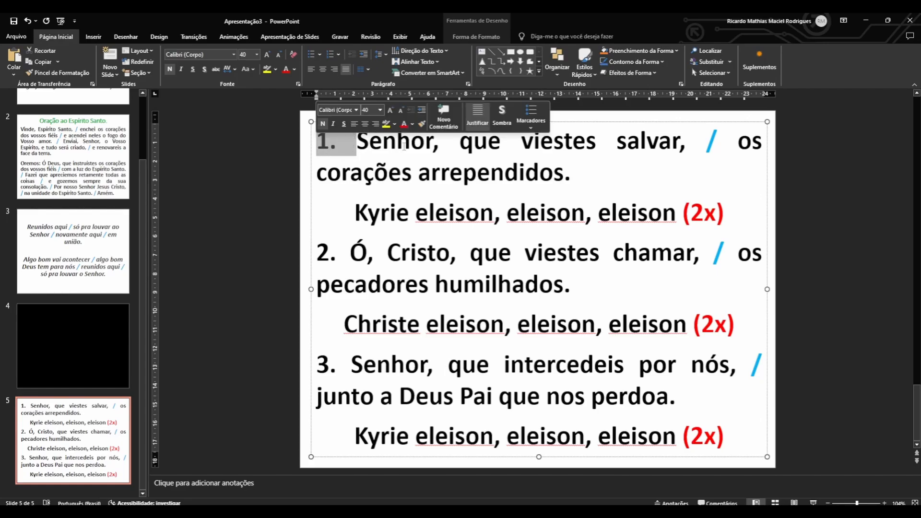
{"action": "left_click", "coordinate": [413, 124]}
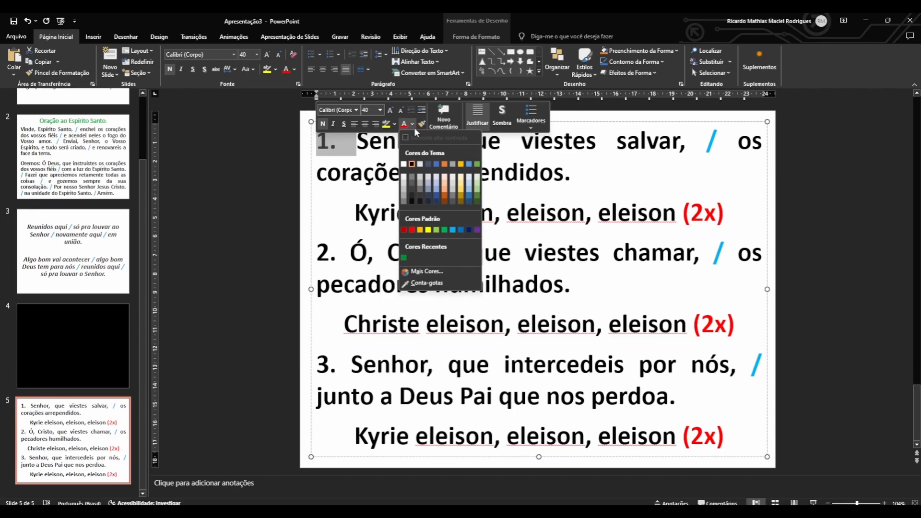
{"action": "left_click", "coordinate": [413, 125]}
{"action": "left_click", "coordinate": [361, 152]}
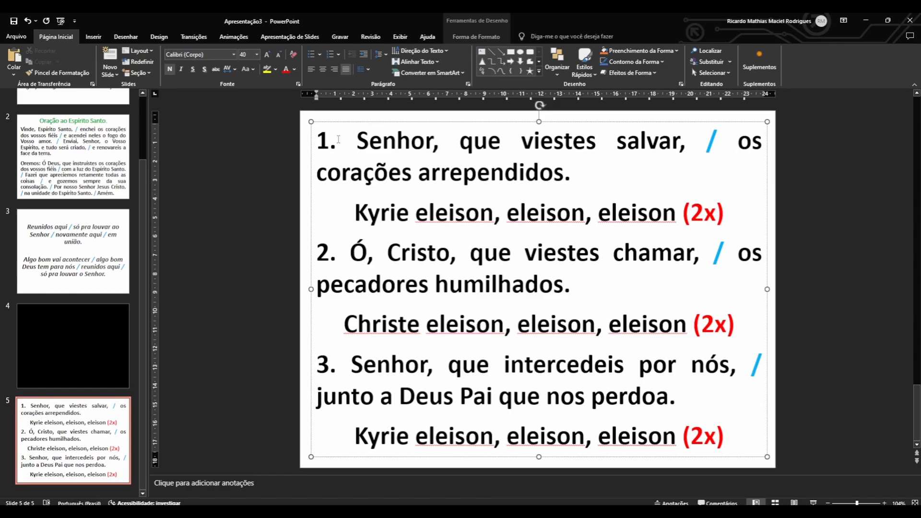
Color the stanza numbers "1.", "2." and "3." on slide 5 blue.
{"action": "key", "text": "shift+Left"}
{"action": "key", "text": "shift+Left"}
{"action": "key", "text": "shift+Left"}
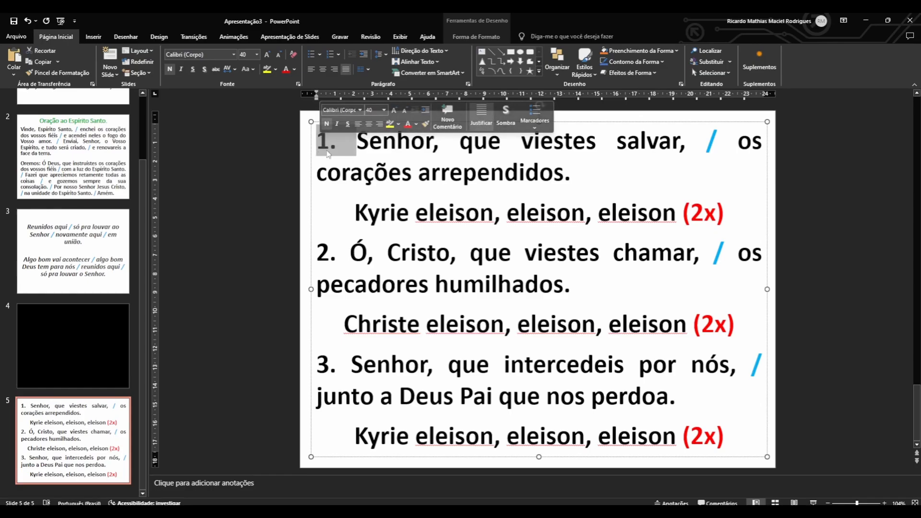
{"action": "left_click", "coordinate": [416, 125]}
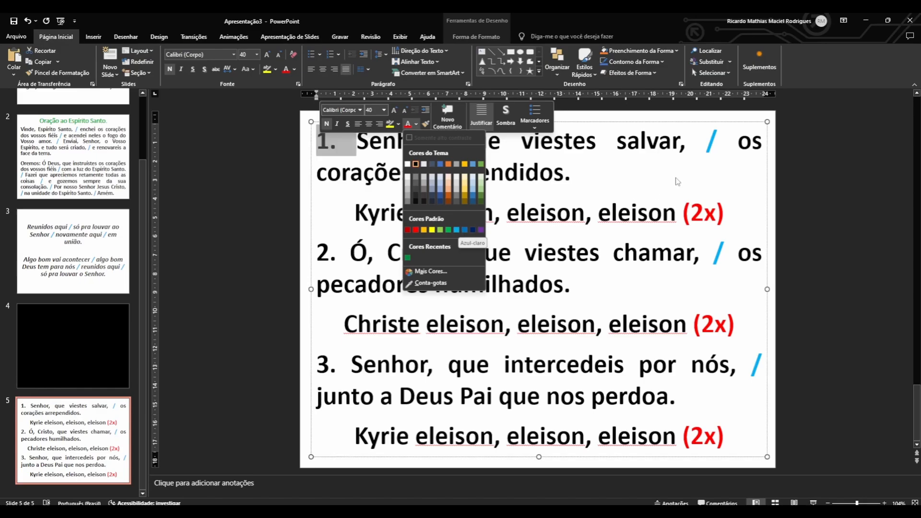
{"action": "left_click", "coordinate": [456, 229]}
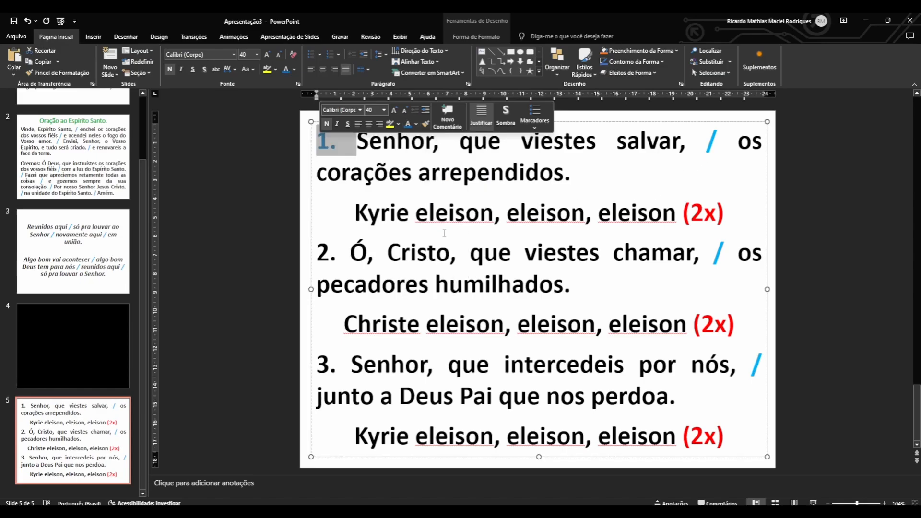
{"action": "left_click_drag", "start_coordinate": [352, 252], "coordinate": [317, 253]}
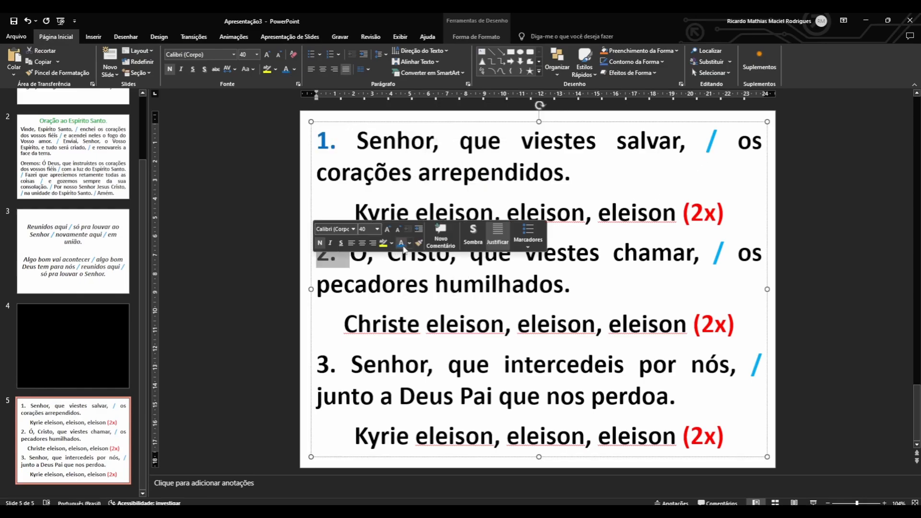
{"action": "left_click", "coordinate": [402, 245]}
{"action": "left_click_drag", "start_coordinate": [354, 364], "coordinate": [317, 365]}
{"action": "left_click", "coordinate": [398, 347]}
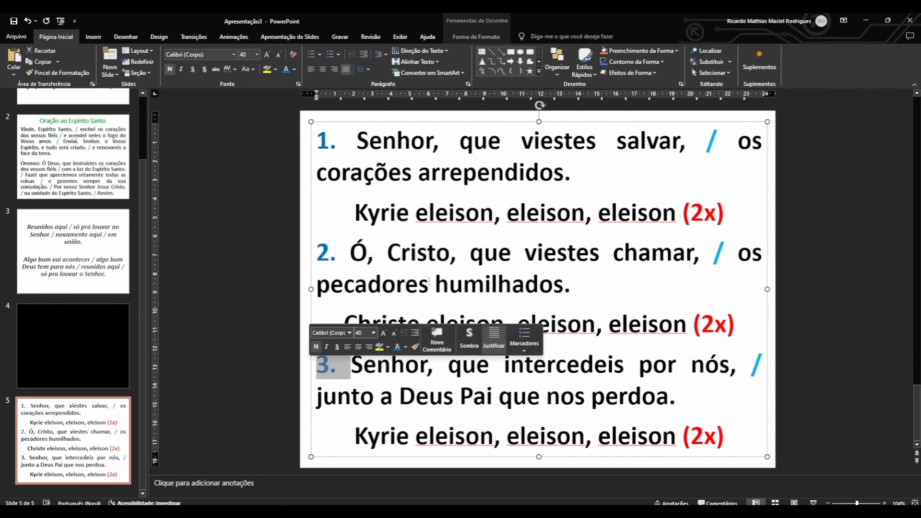
Italicize the three refrain lines on slide 5, including their "(2x)" marks.
{"action": "left_click", "coordinate": [465, 213]}
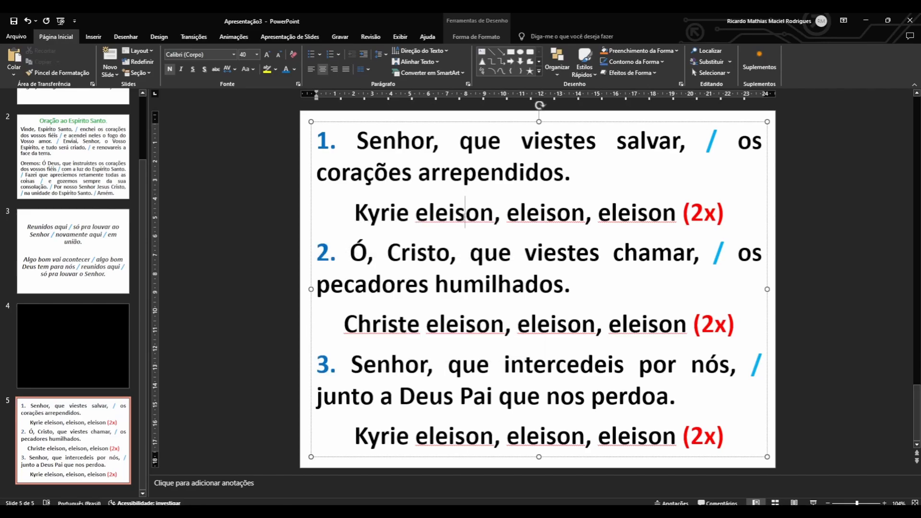
{"action": "triple_click", "coordinate": [478, 215]}
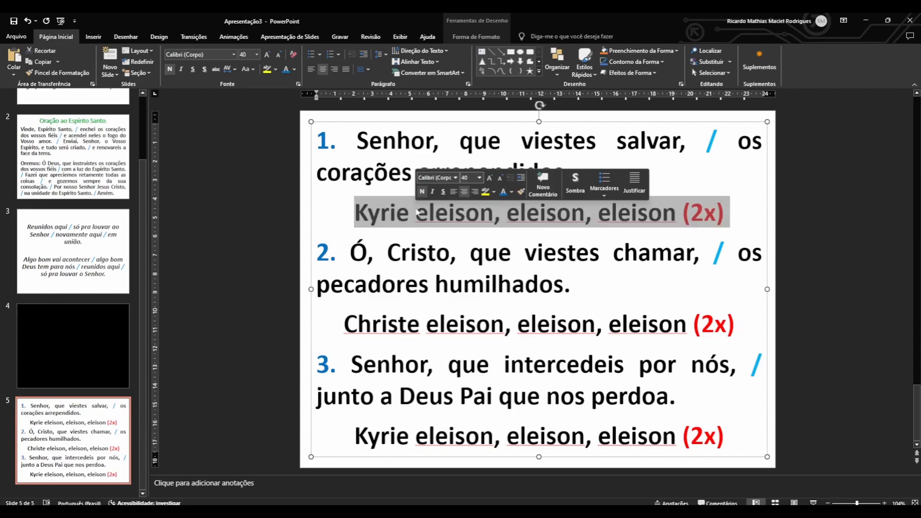
{"action": "left_click", "coordinate": [181, 70]}
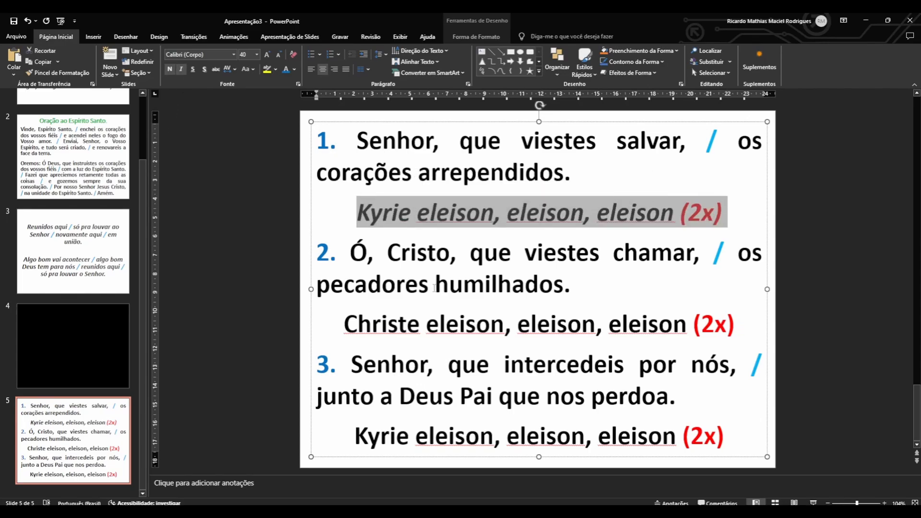
{"action": "triple_click", "coordinate": [461, 325]}
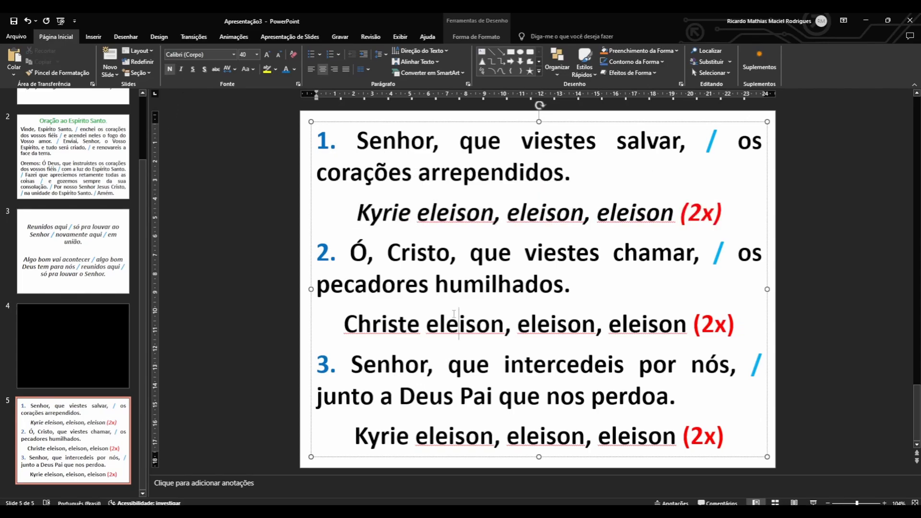
{"action": "left_click", "coordinate": [181, 69]}
{"action": "triple_click", "coordinate": [508, 435]}
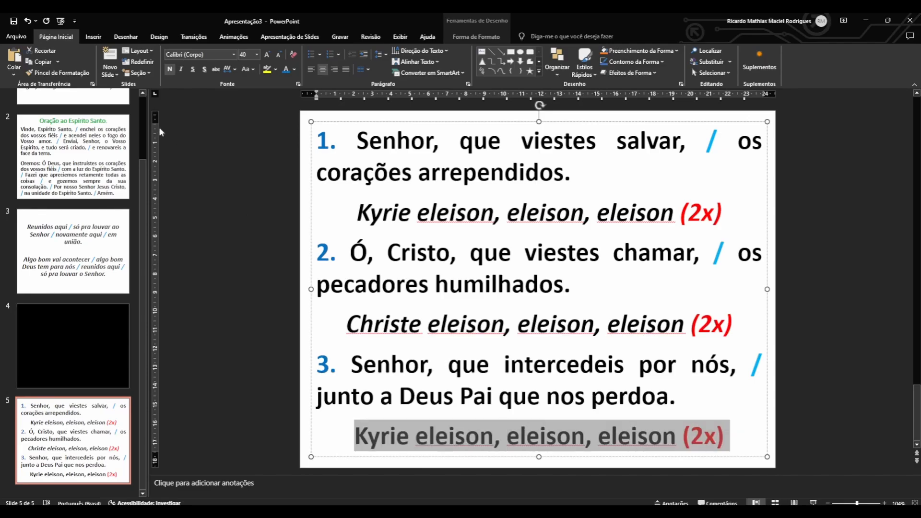
{"action": "left_click", "coordinate": [181, 69]}
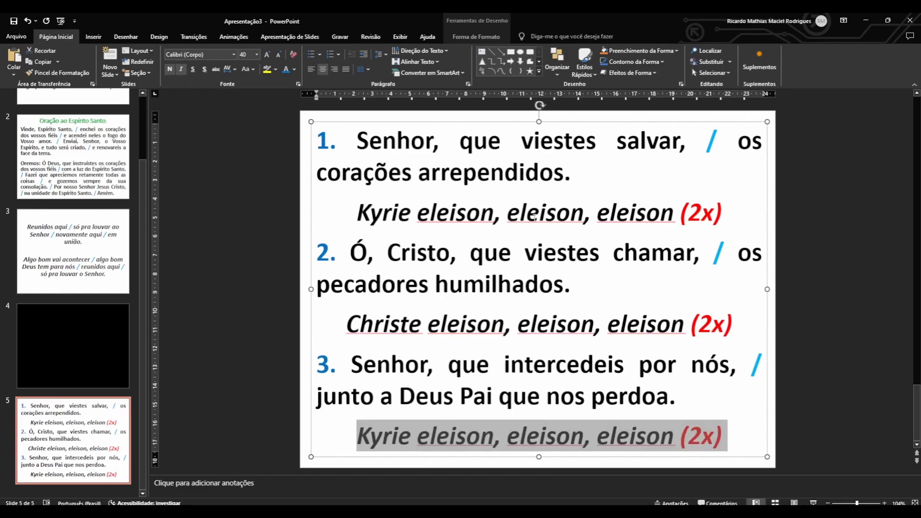
{"action": "left_click", "coordinate": [539, 213]}
{"action": "left_click", "coordinate": [254, 218]}
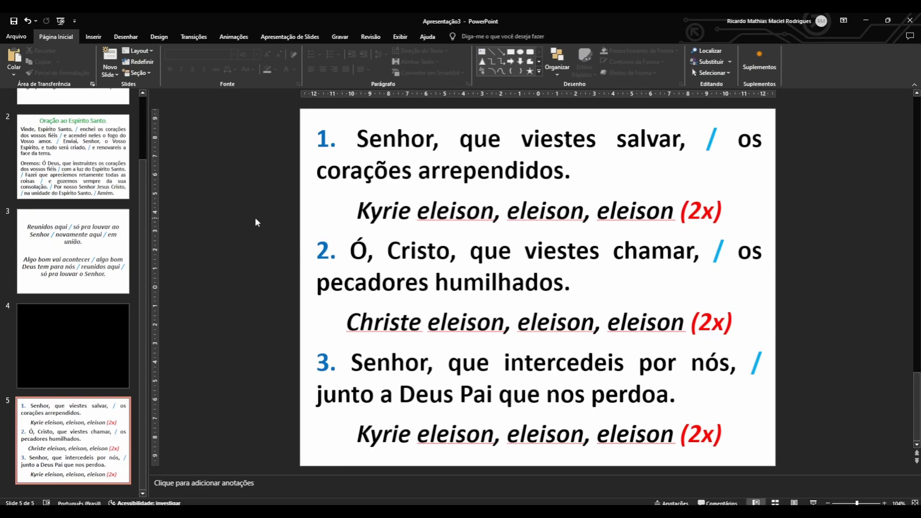
Align the lyrics text box to the middle of slide 5 and center it horizontally.
{"action": "left_click", "coordinate": [441, 205]}
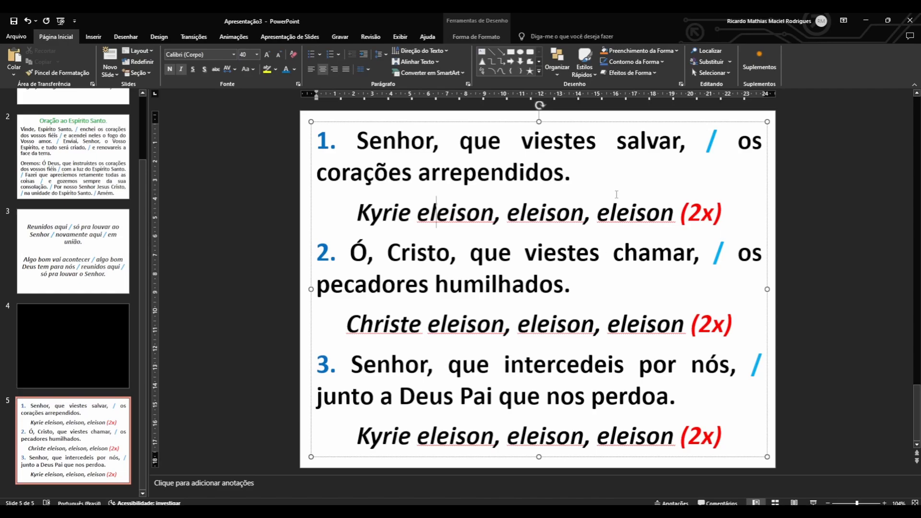
{"action": "left_click", "coordinate": [559, 69]}
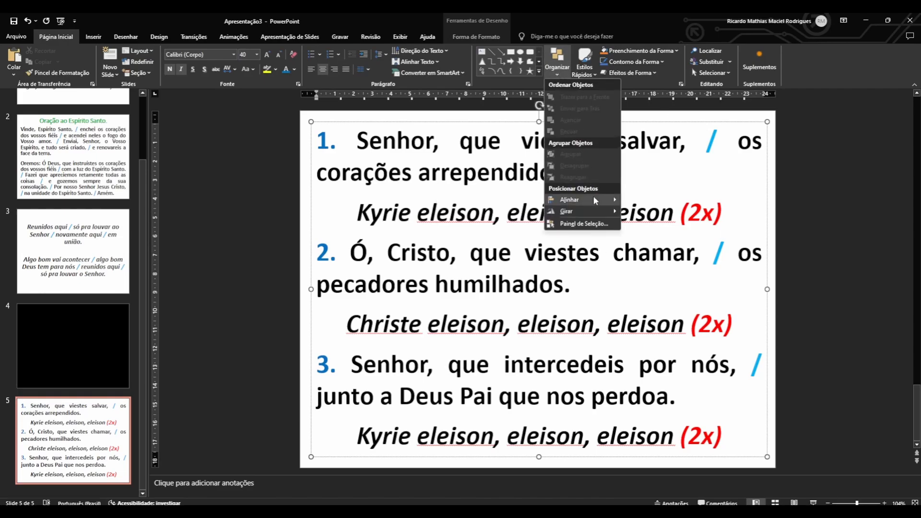
{"action": "mouse_move", "coordinate": [595, 201]}
{"action": "left_click", "coordinate": [658, 248]}
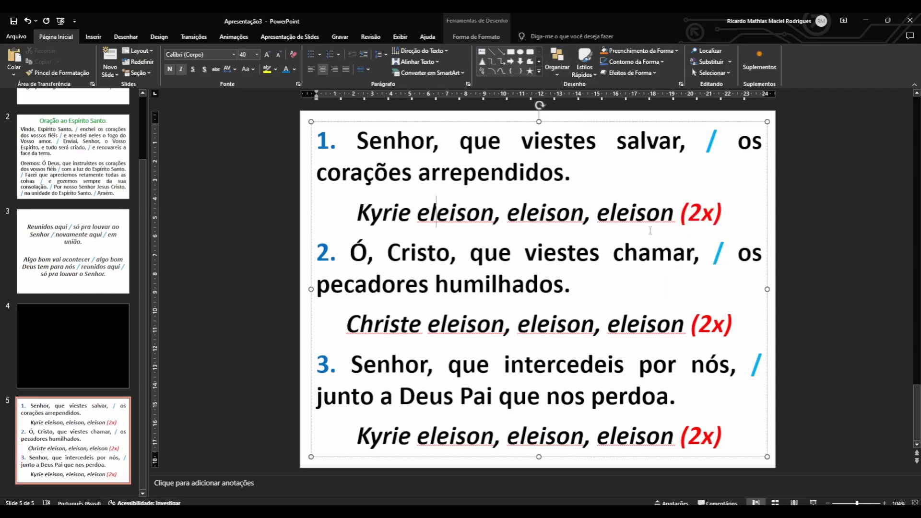
{"action": "left_click", "coordinate": [553, 72]}
{"action": "mouse_move", "coordinate": [603, 196]}
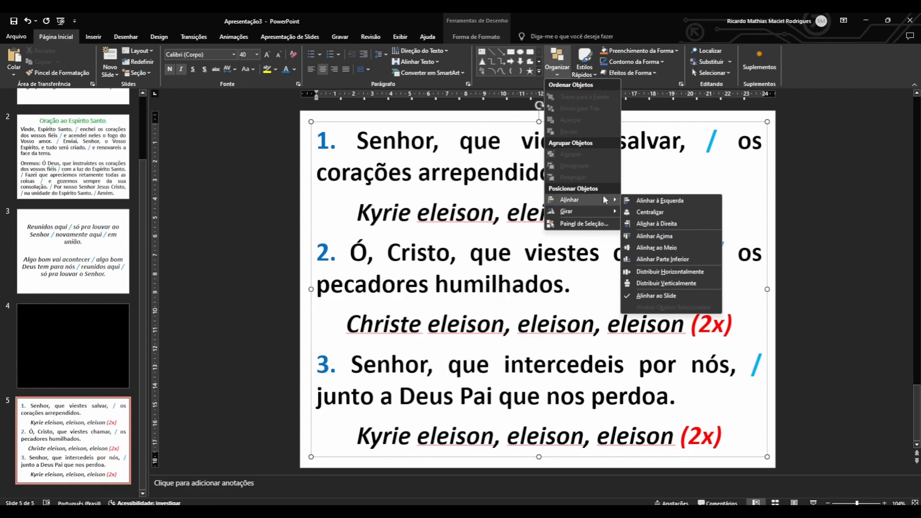
{"action": "left_click", "coordinate": [664, 212]}
{"action": "key", "text": "Escape"}
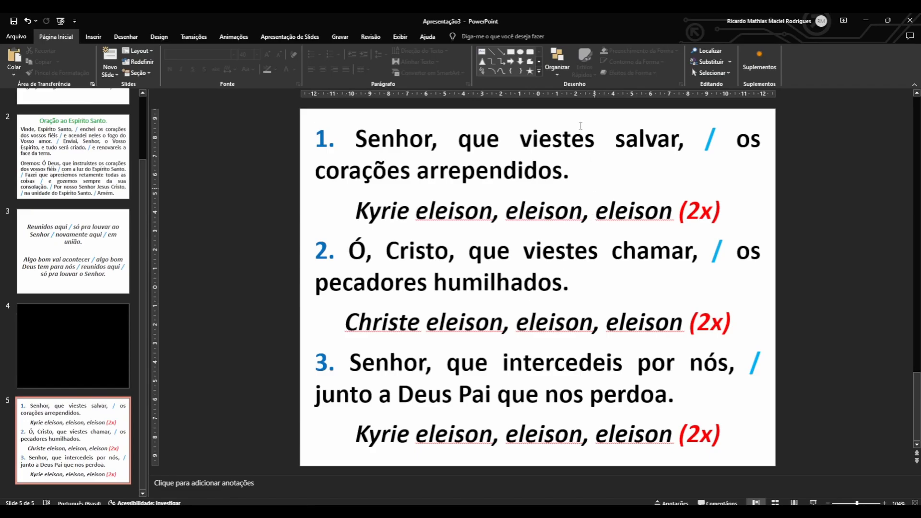
Add a period after the last "eleison" in each of the three refrains, before "(2x)".
{"action": "left_click", "coordinate": [671, 211]}
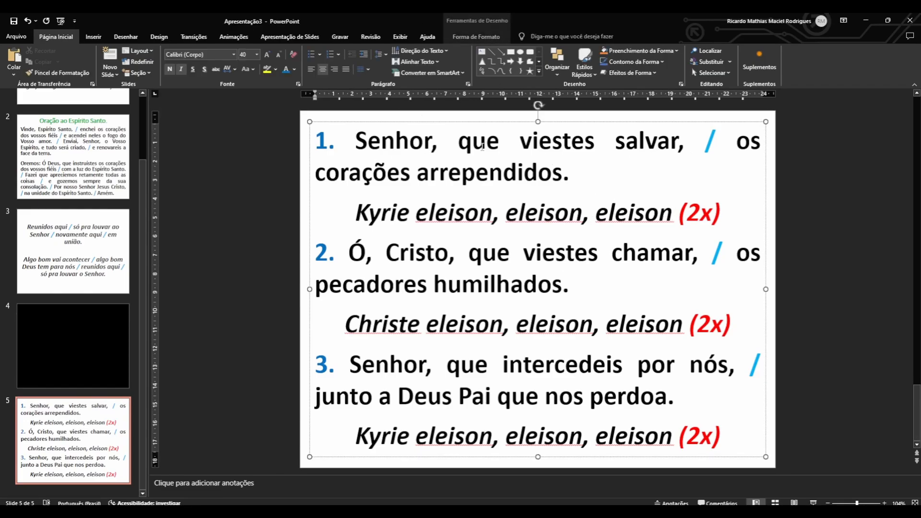
{"action": "type", "text": "."}
{"action": "left_click", "coordinate": [684, 330]}
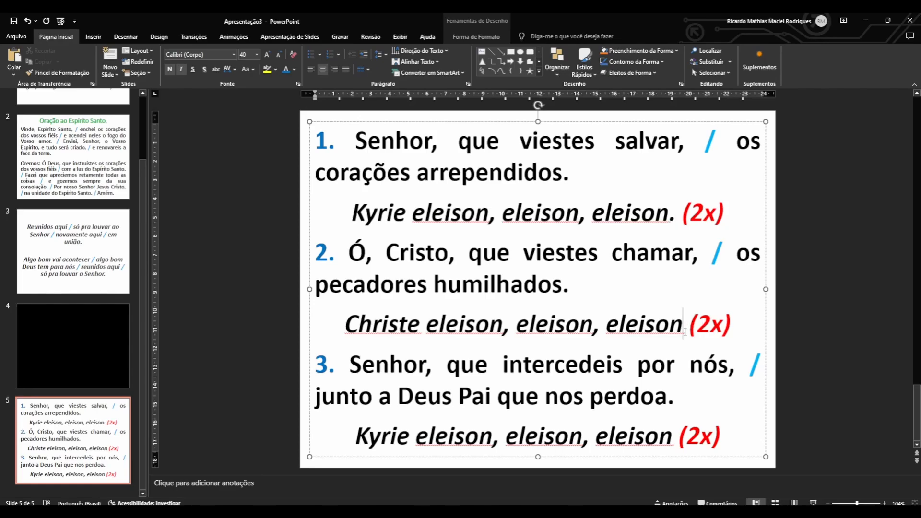
{"action": "type", "text": "."}
{"action": "left_click", "coordinate": [674, 436]}
{"action": "type", "text": "."}
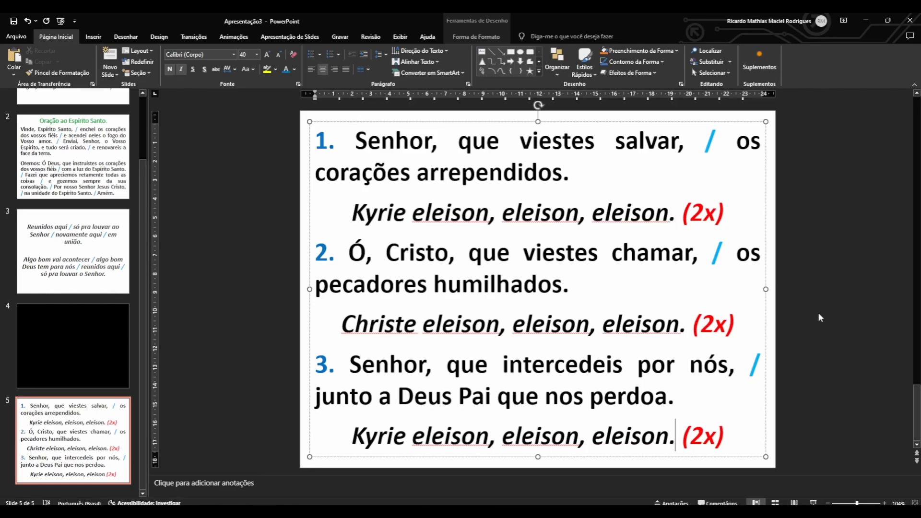
{"action": "left_click", "coordinate": [819, 313]}
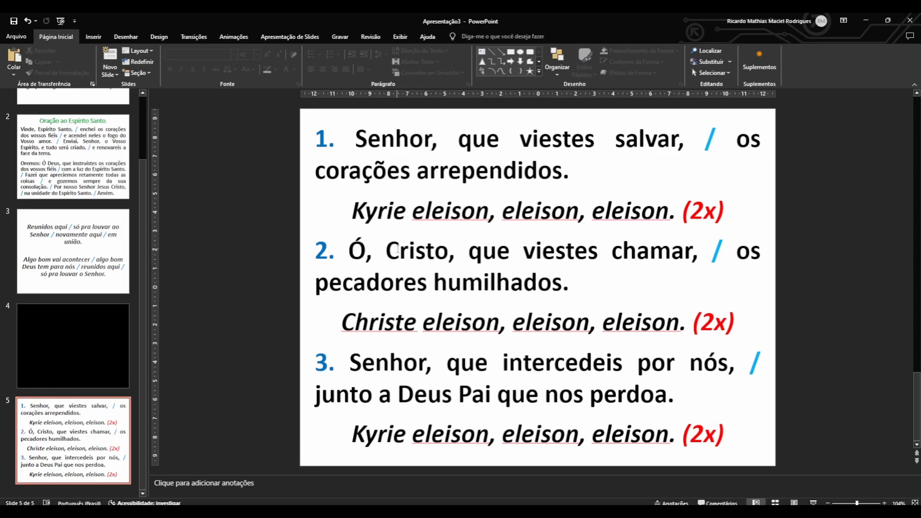
Switch to the 14º Domingo do Tempo Comum PDF in the browser and outline the responses within the Ato Penitencial section.
{"action": "left_click", "coordinate": [419, 512]}
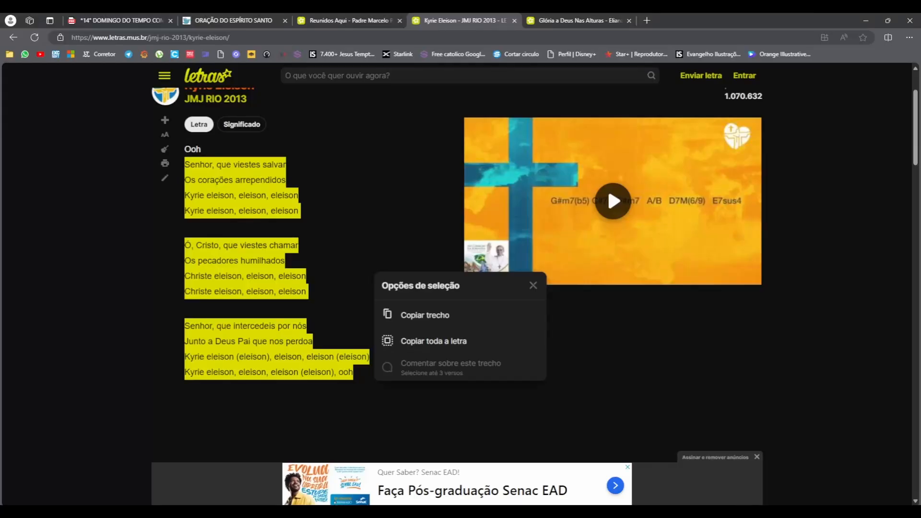
{"action": "left_click", "coordinate": [107, 19]}
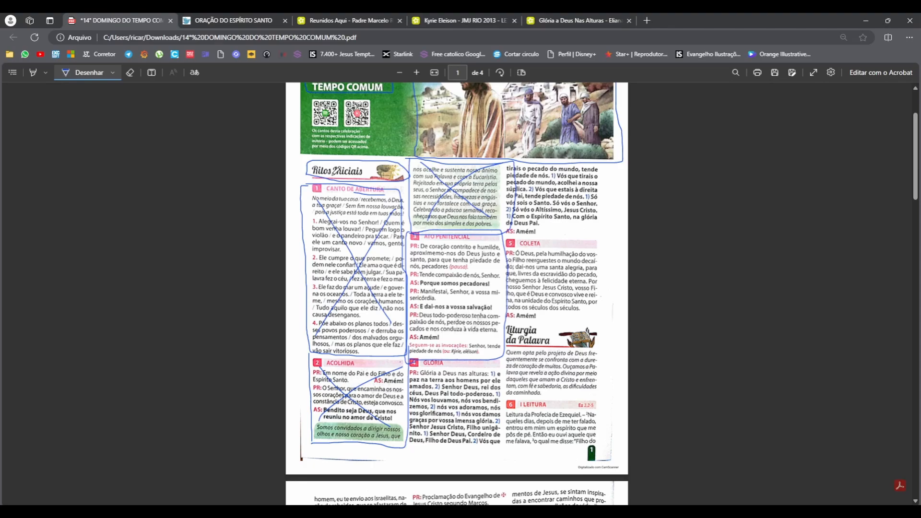
{"action": "scroll", "coordinate": [411, 206], "scroll_direction": "up", "scroll_amount": 1}
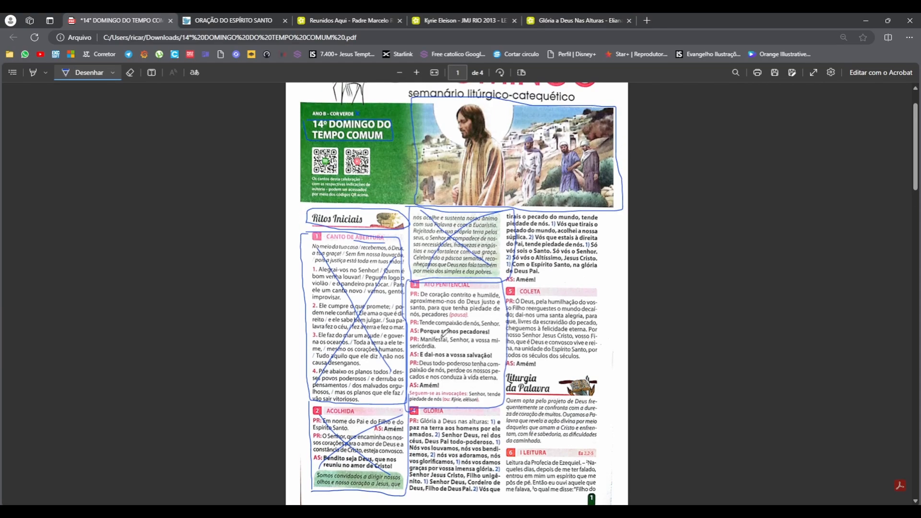
{"action": "scroll", "coordinate": [446, 333], "scroll_direction": "down", "scroll_amount": 1}
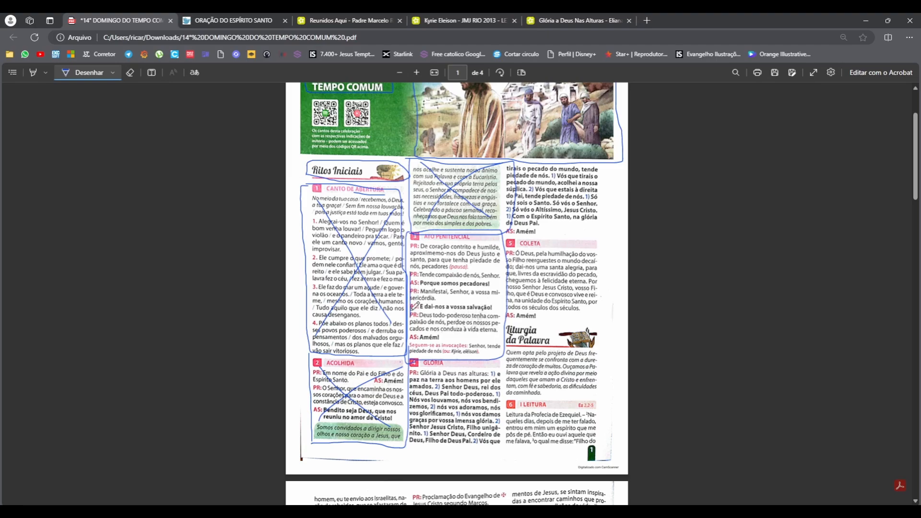
{"action": "mouse_move", "coordinate": [410, 313]}
{"action": "left_mouse_down"}
{"action": "mouse_move", "coordinate": [490, 310]}
{"action": "mouse_move", "coordinate": [507, 302]}
{"action": "mouse_move", "coordinate": [510, 271]}
{"action": "mouse_move", "coordinate": [417, 264]}
{"action": "mouse_move", "coordinate": [410, 317]}
{"action": "left_mouse_up"}
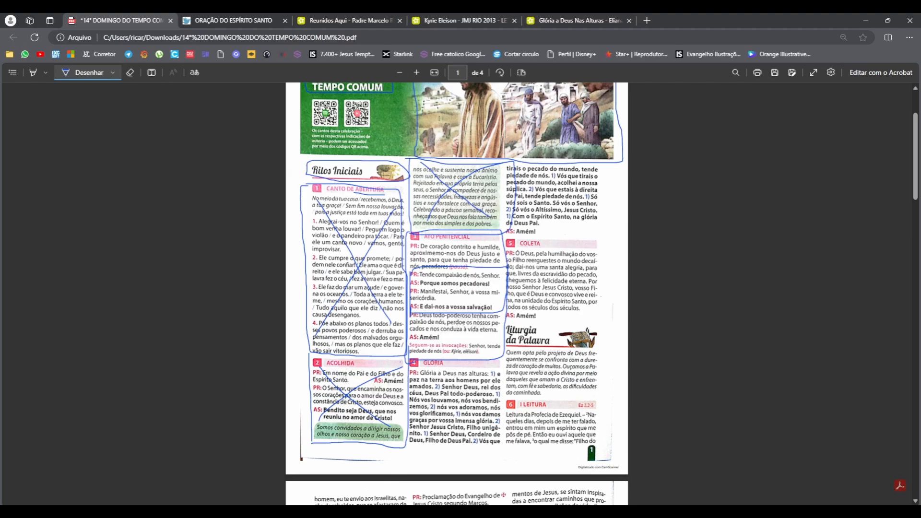
Switch back to PowerPoint, insert a blank slide after slide 5 and give it a solid black background.
{"action": "left_click", "coordinate": [624, 512]}
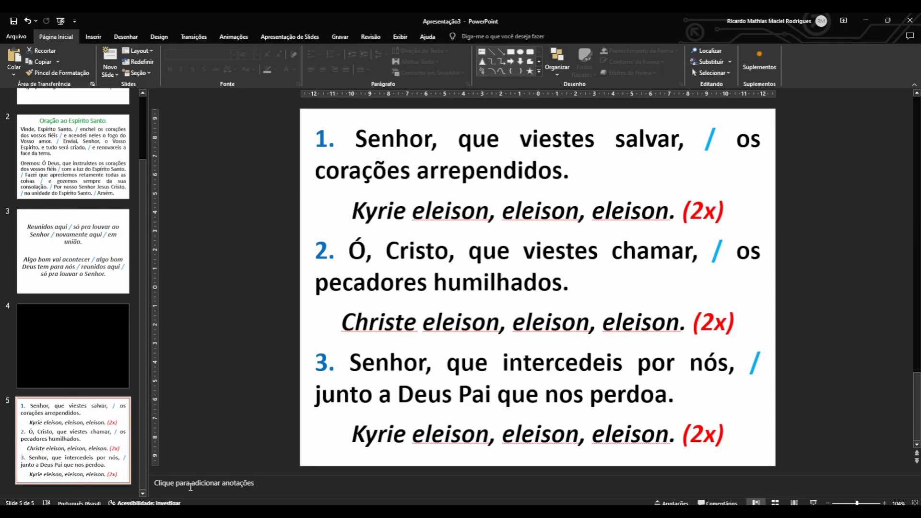
{"action": "left_click", "coordinate": [79, 489]}
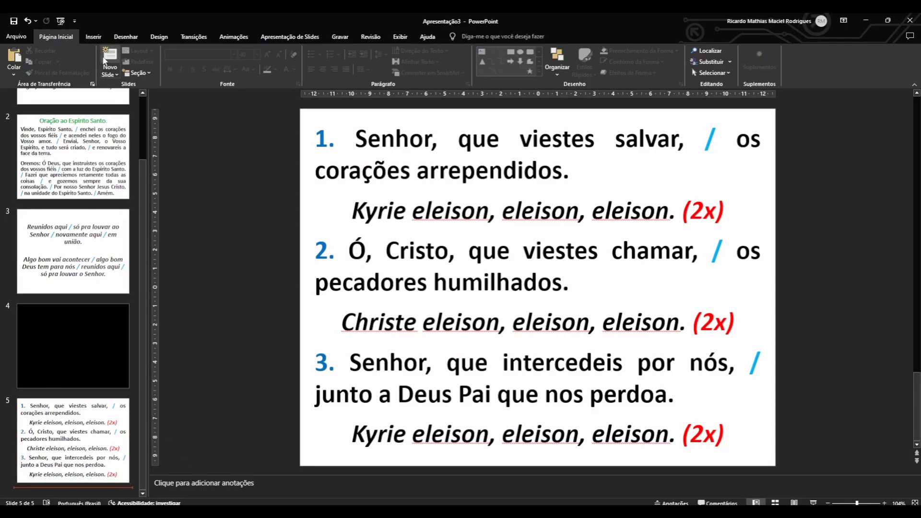
{"action": "key", "text": "Return"}
{"action": "right_click", "coordinate": [345, 197]}
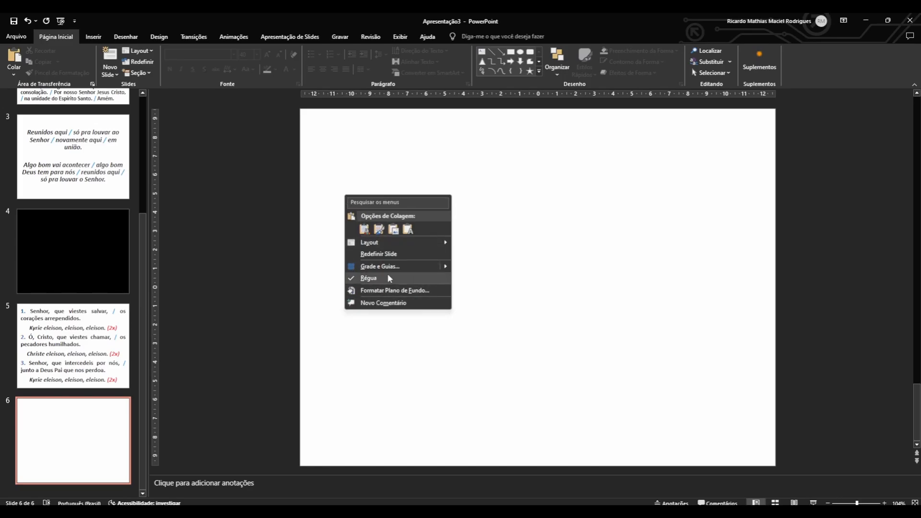
{"action": "left_click", "coordinate": [389, 290]}
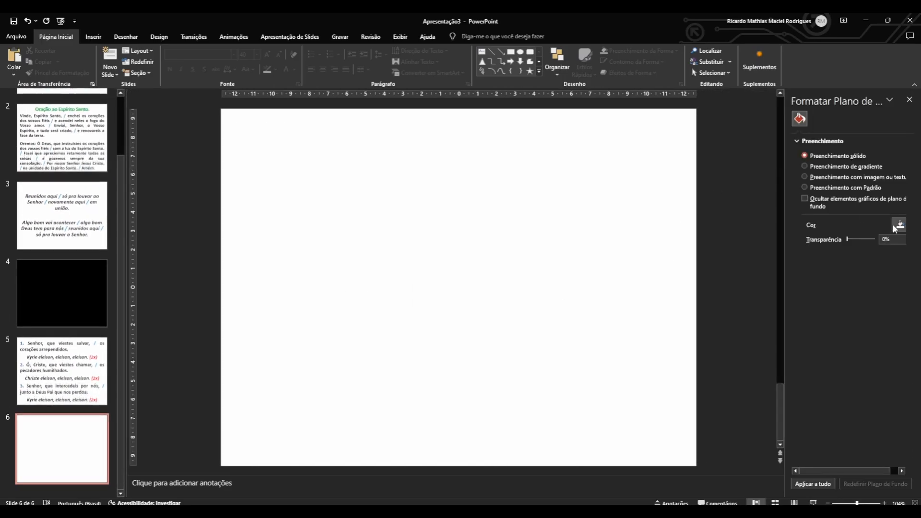
{"action": "left_click", "coordinate": [898, 225]}
{"action": "left_click", "coordinate": [850, 276]}
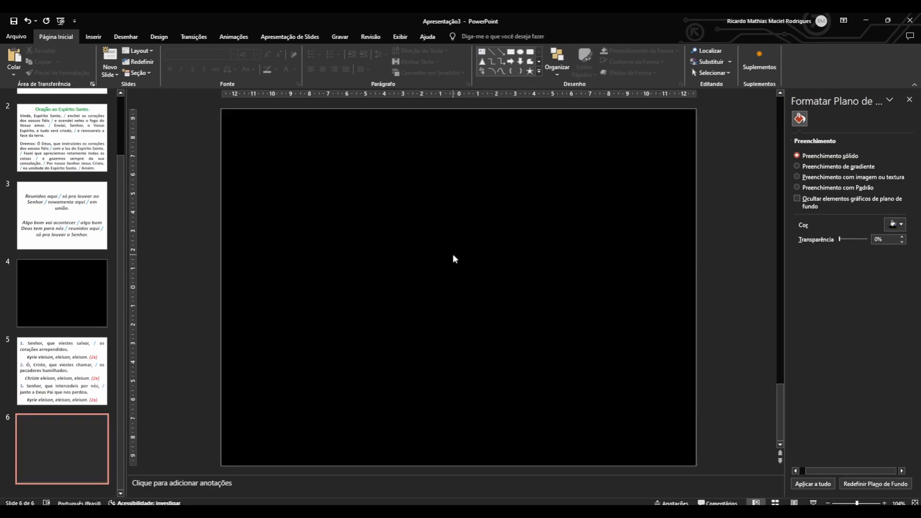
{"action": "left_click", "coordinate": [93, 292]}
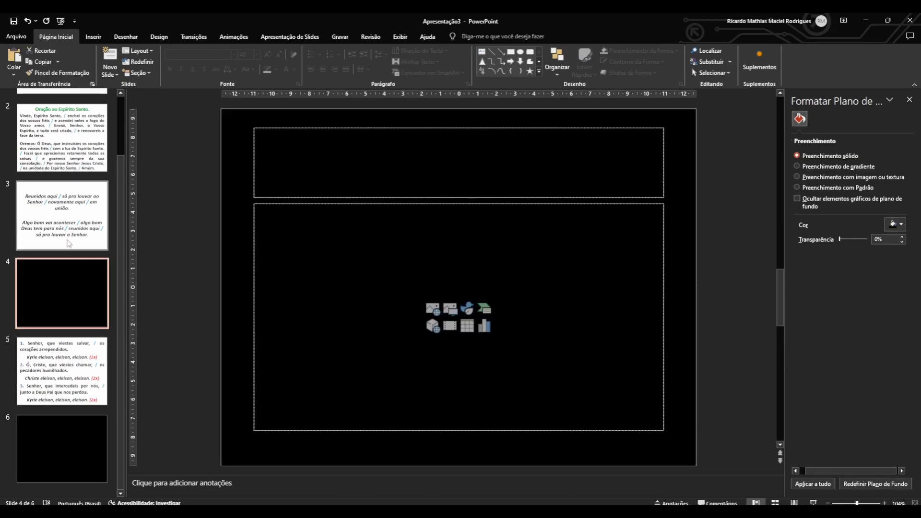
{"action": "left_click", "coordinate": [37, 371]}
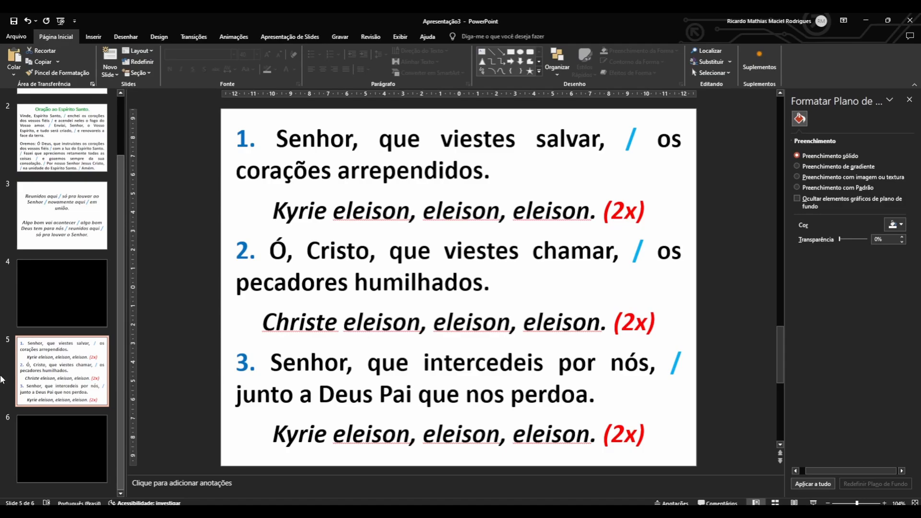
{"action": "key", "text": "Down"}
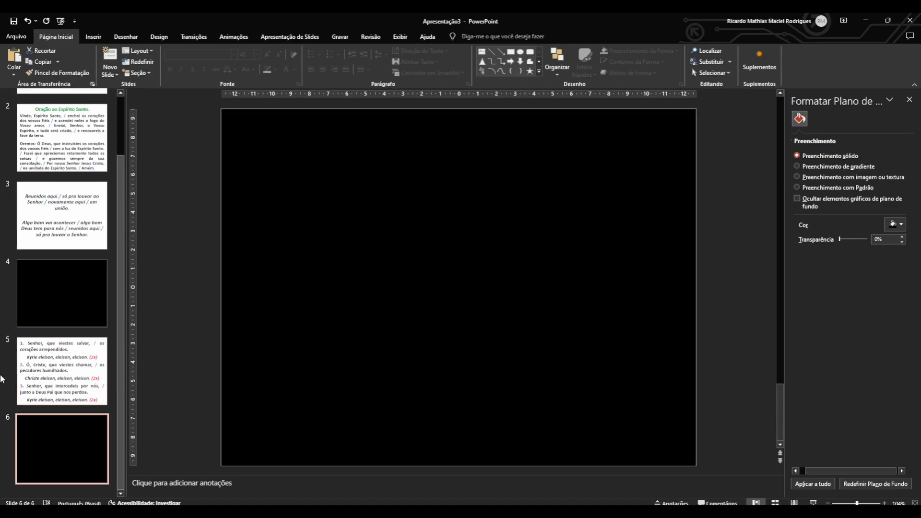